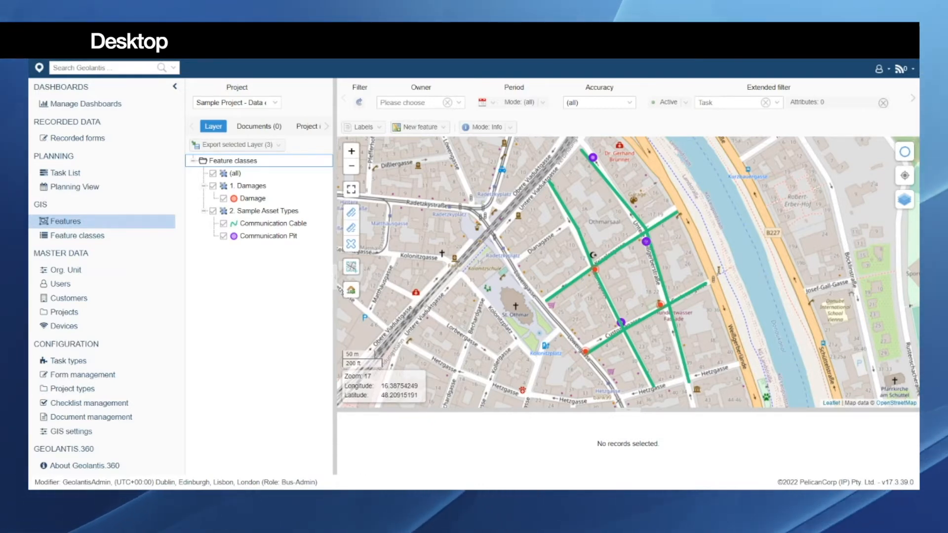
# Step: Open the projects list, select Sample Project and look over the formats its data can be exported to
pyautogui.moveTo(373, 499)
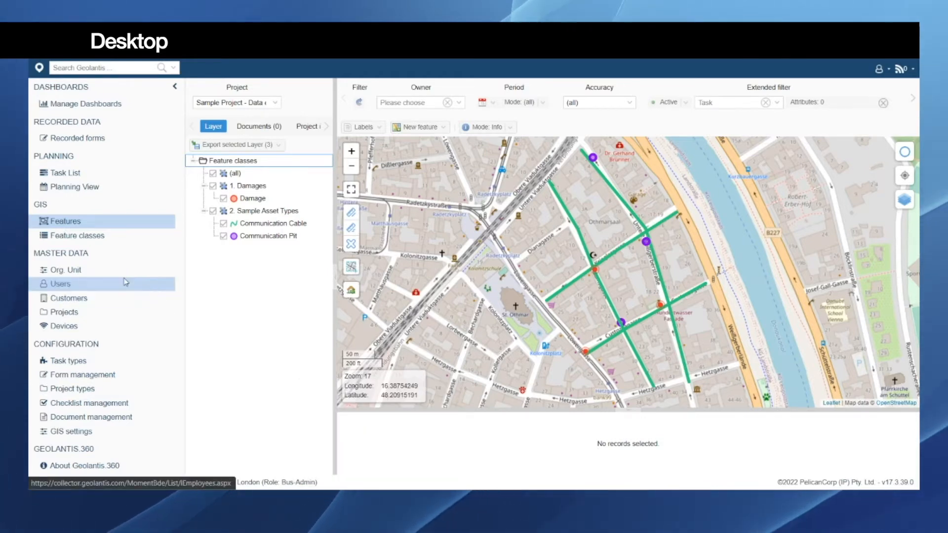
pyautogui.click(73, 314)
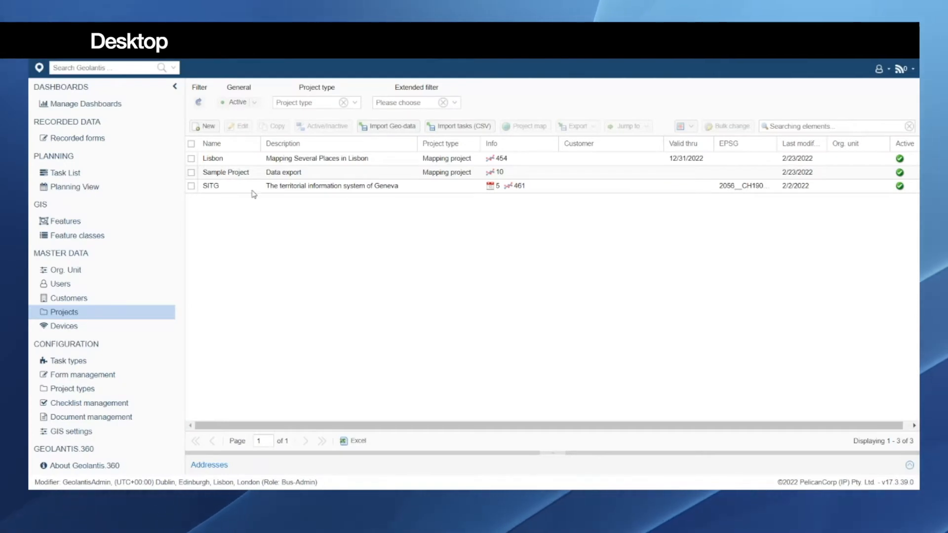
pyautogui.click(316, 175)
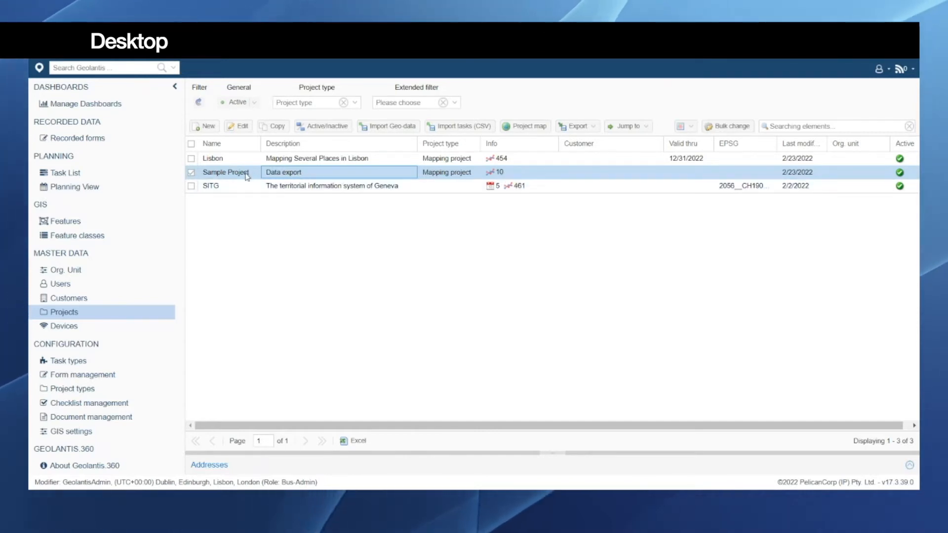
pyautogui.click(595, 127)
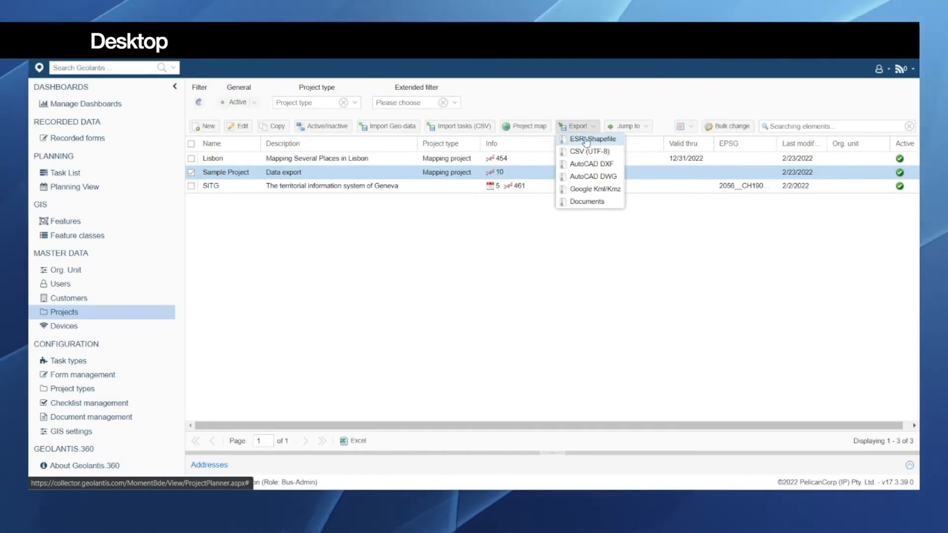
pyautogui.click(593, 130)
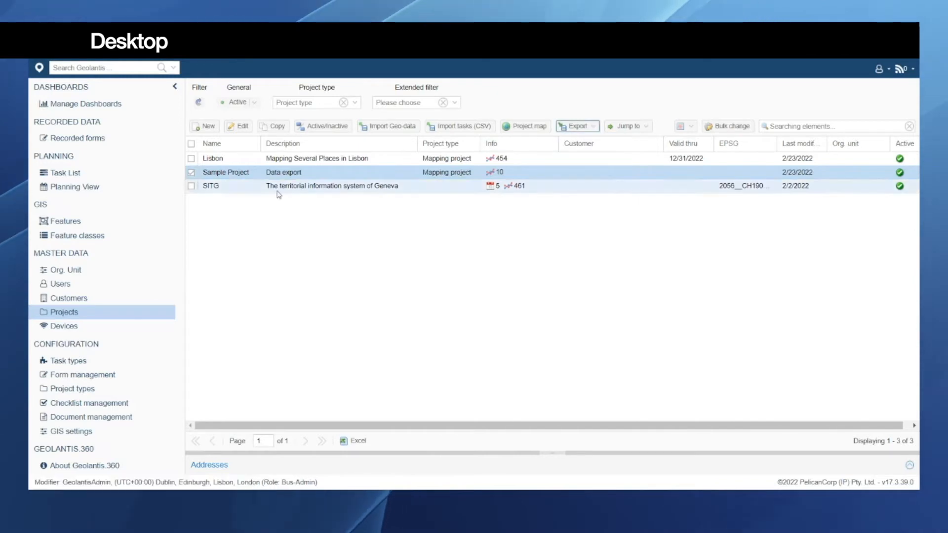
# Step: Open Sample Project and export its Damage and Communication Cable geo objects as ESRI Shapefile
pyautogui.doubleClick(239, 176)
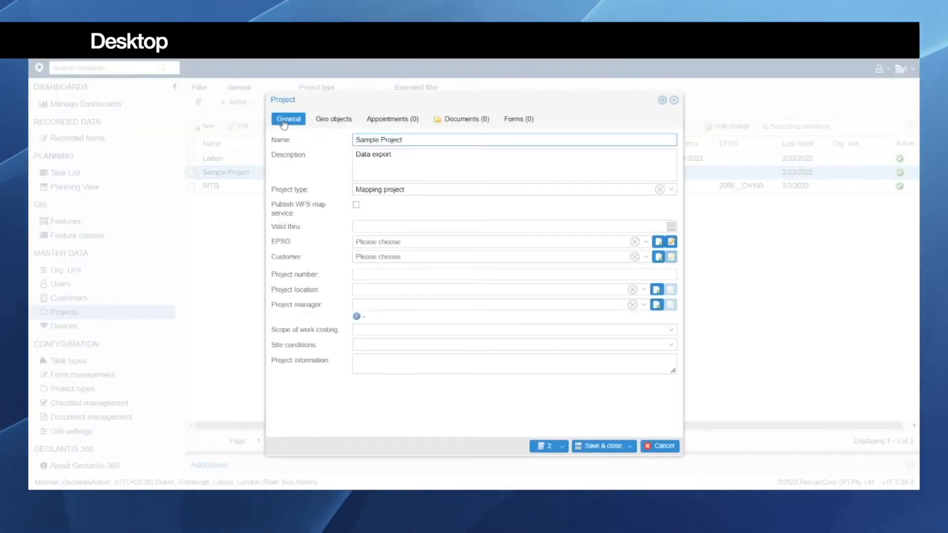
pyautogui.click(335, 123)
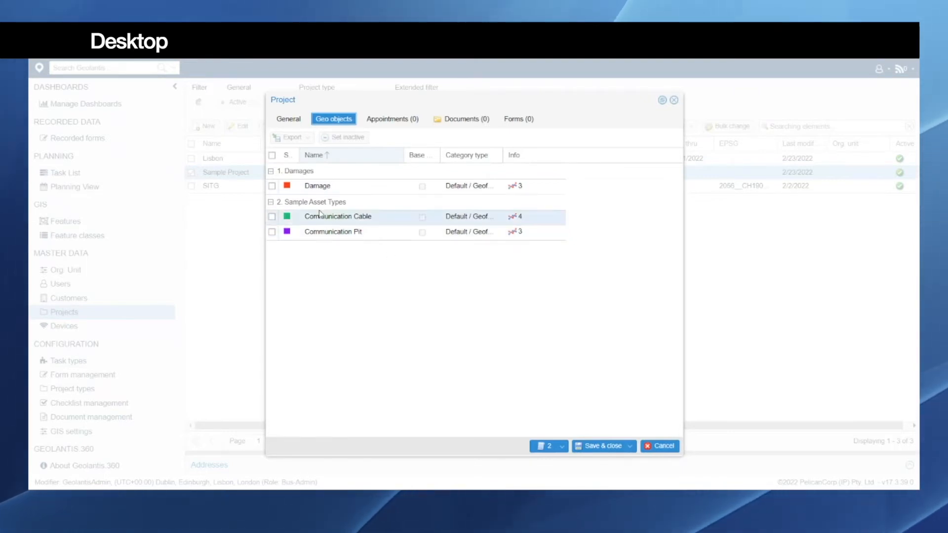
pyautogui.click(341, 188)
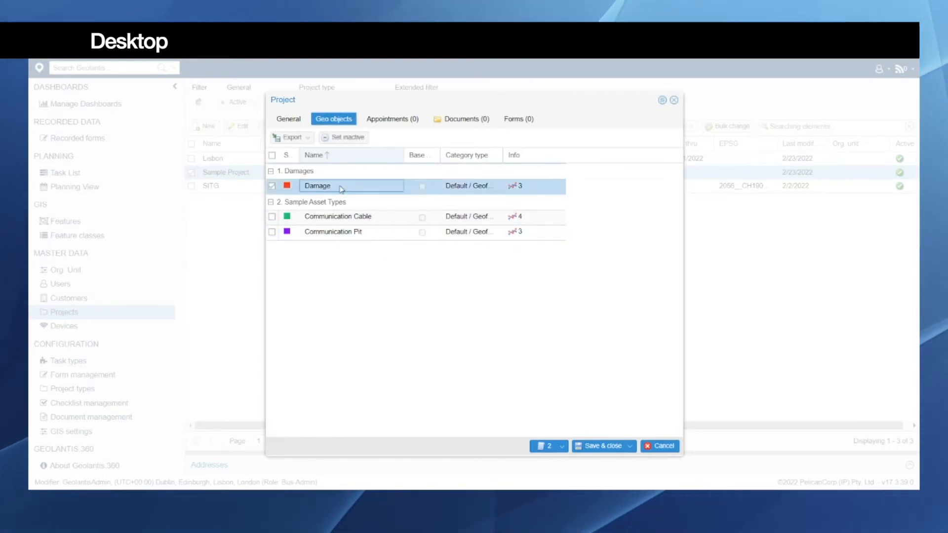
pyautogui.click(273, 216)
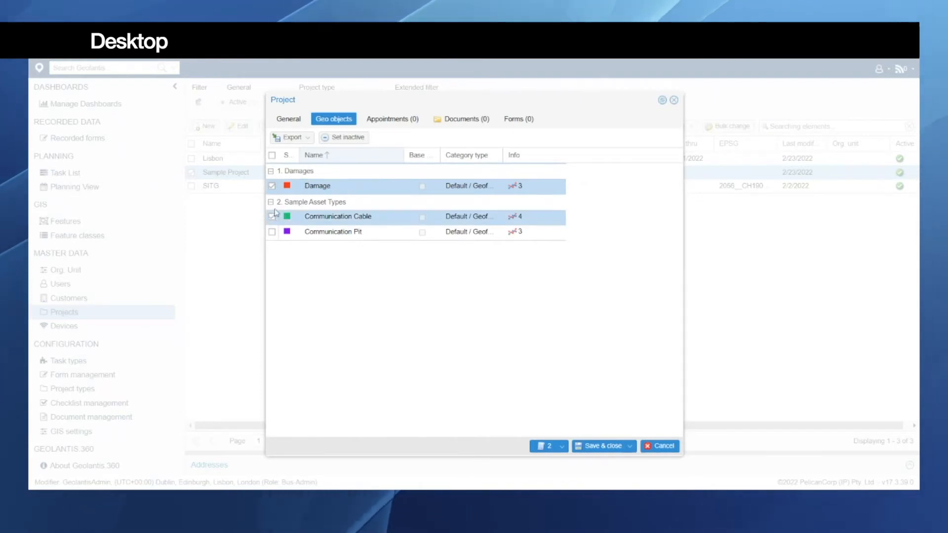
pyautogui.click(310, 140)
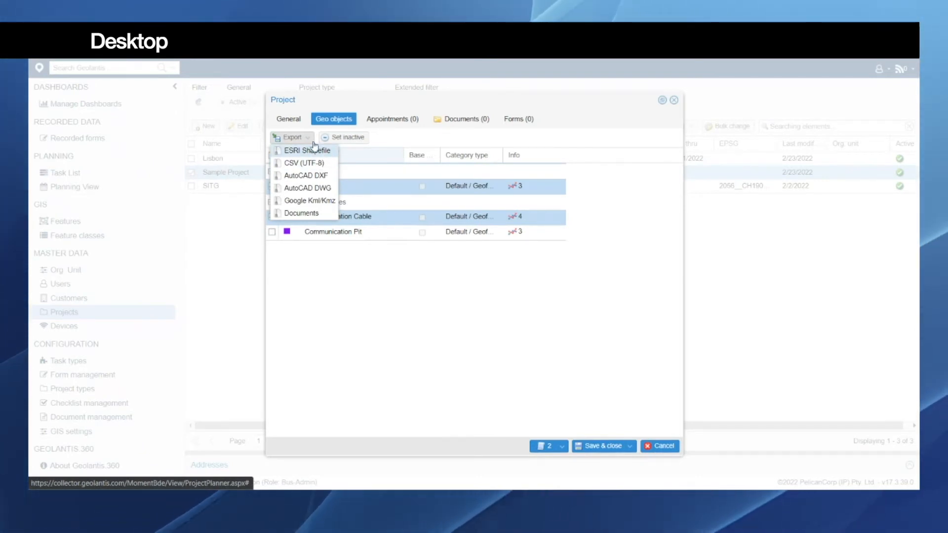
pyautogui.click(311, 150)
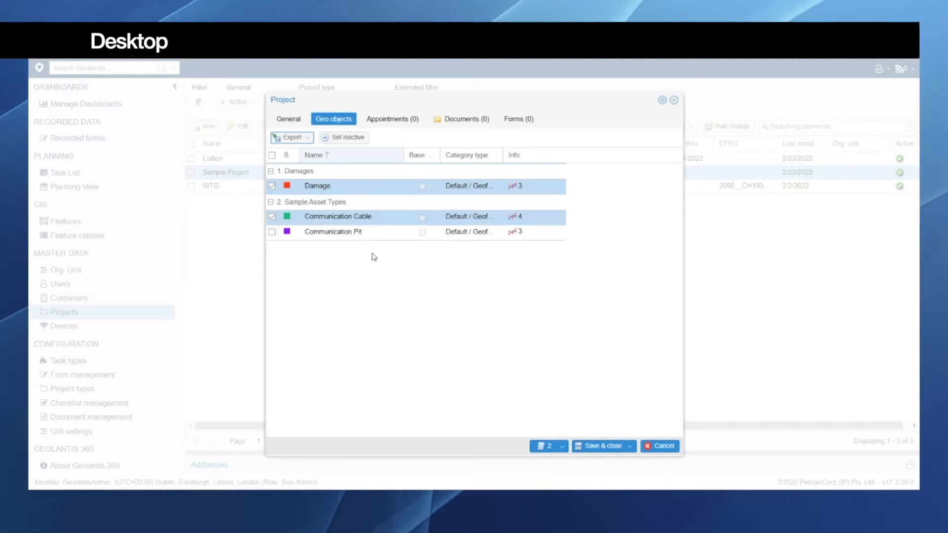
# Step: Look at Sample Project's documents and general details, and close the project without saving
pyautogui.click(465, 123)
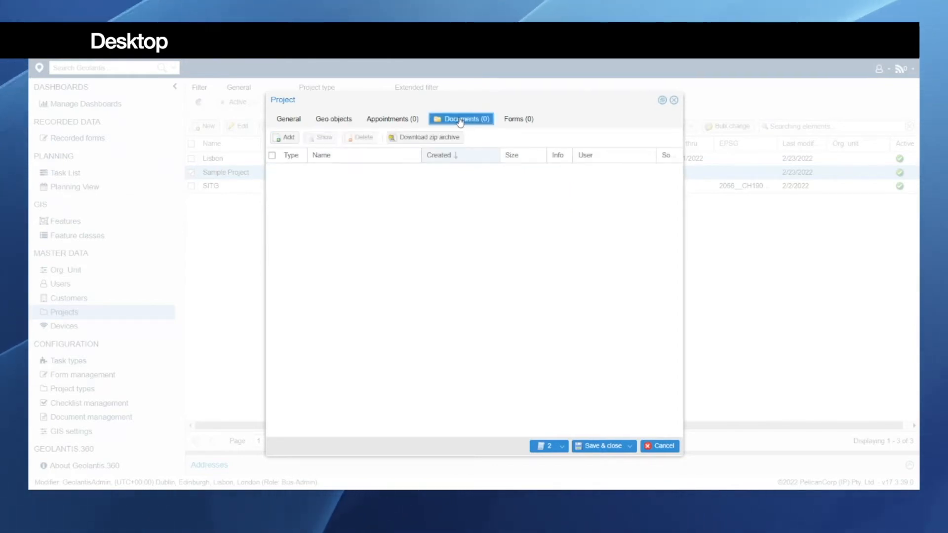
pyautogui.click(297, 120)
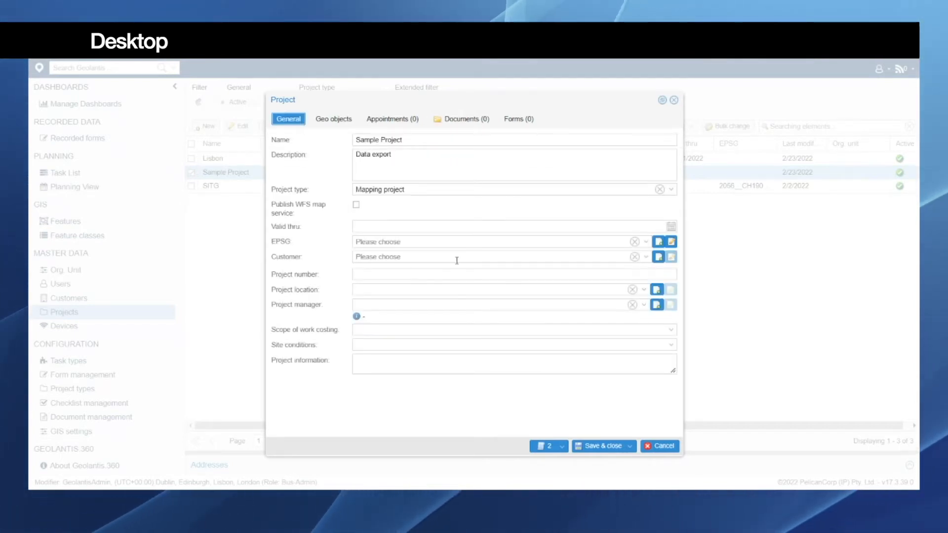
pyautogui.click(657, 447)
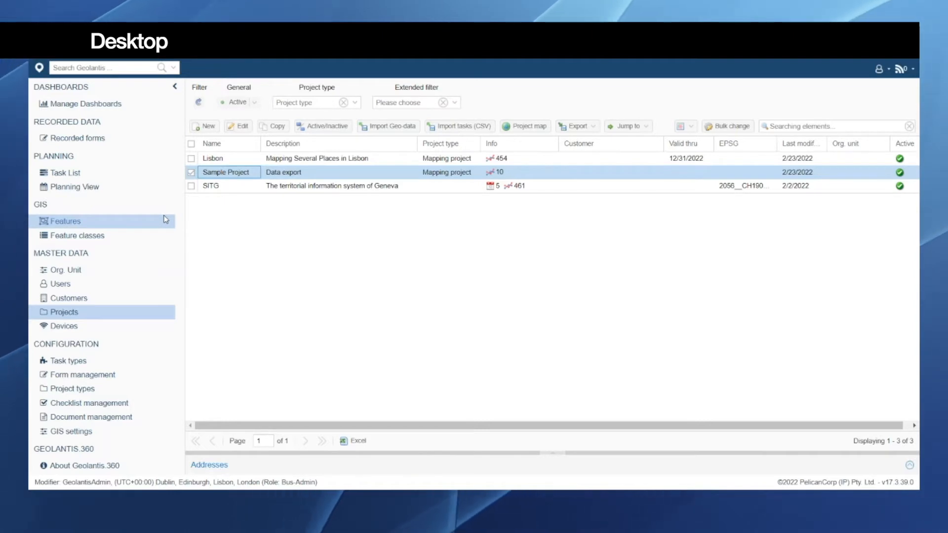
# Step: Open the GIS features map and load the project Sample Project - Data export
pyautogui.click(76, 224)
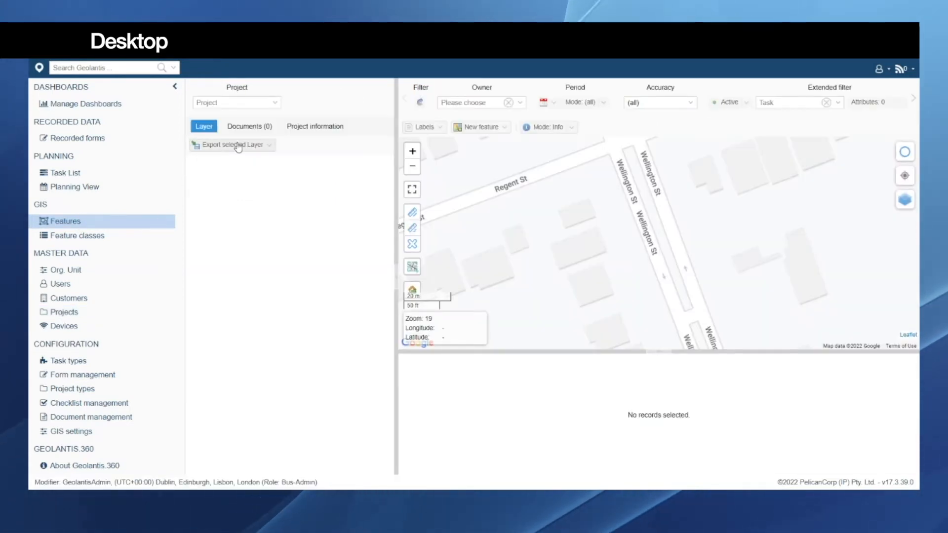
pyautogui.click(274, 103)
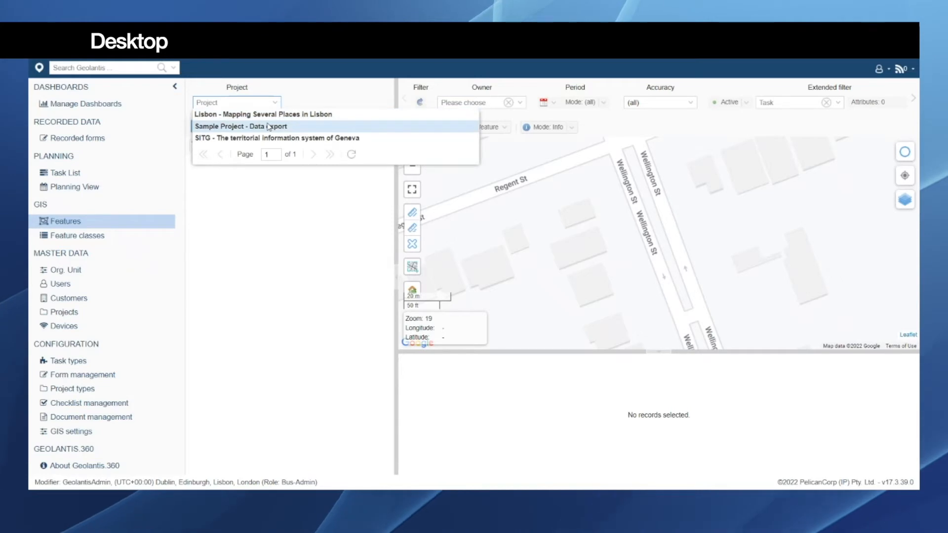
pyautogui.click(276, 127)
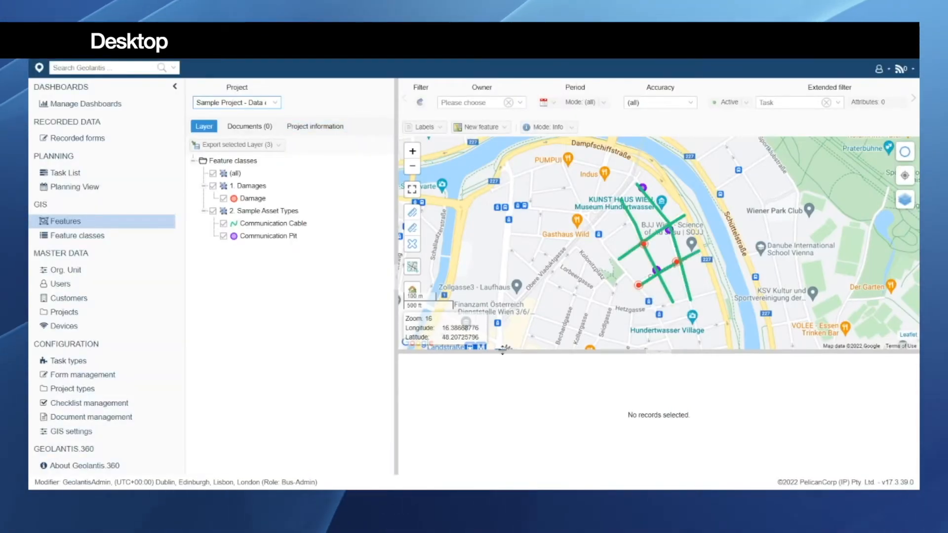
# Step: Enlarge the map area downward and switch the map's base layer to OSM Mapnik
pyautogui.moveTo(503, 353); pyautogui.dragTo(511, 427)
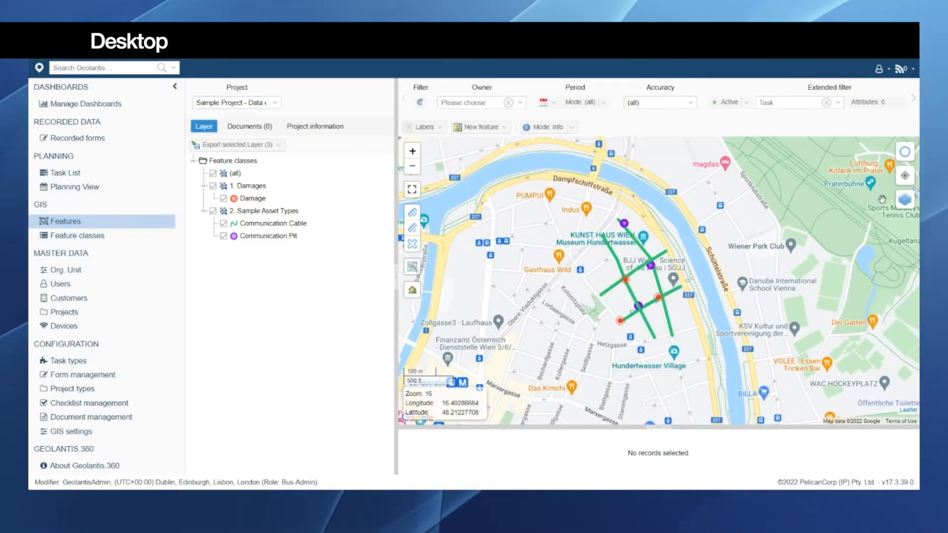
pyautogui.moveTo(910, 205)
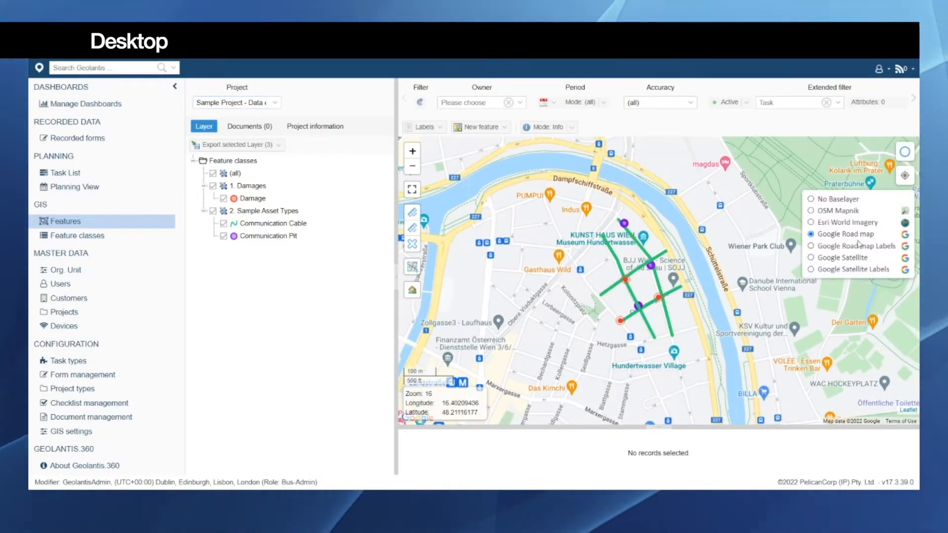
pyautogui.click(838, 211)
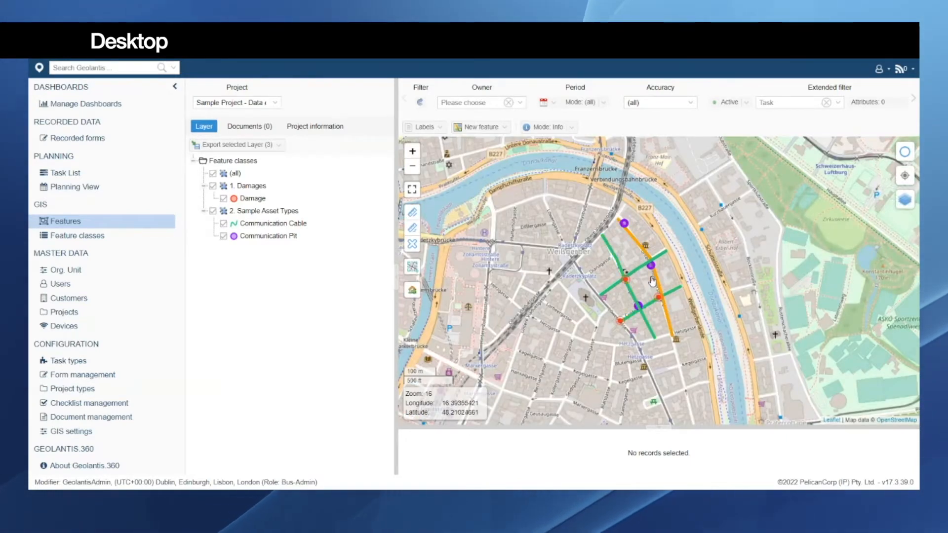
pyautogui.scroll(1, 652, 280)
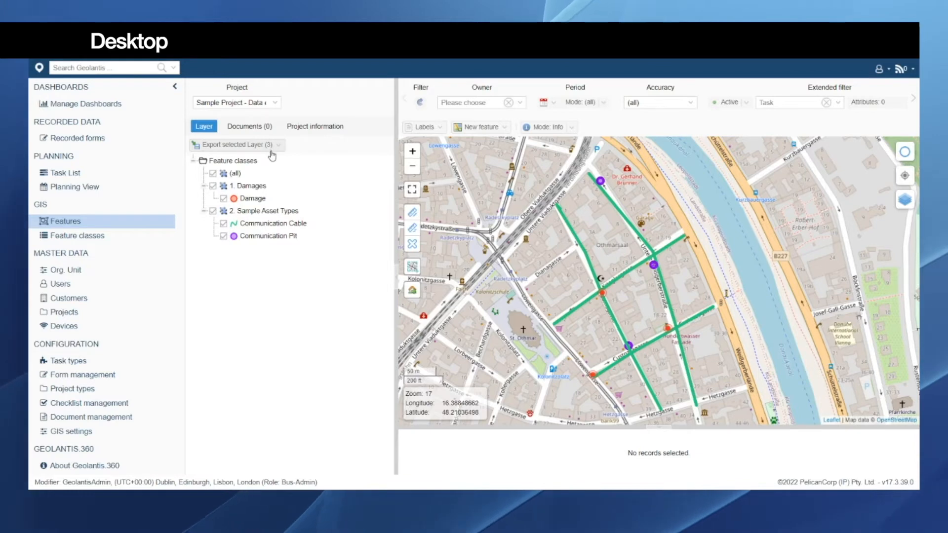
# Step: Show only the Damage layer on the map and look over its available export formats
pyautogui.click(249, 199)
pyautogui.rightClick(250, 200)
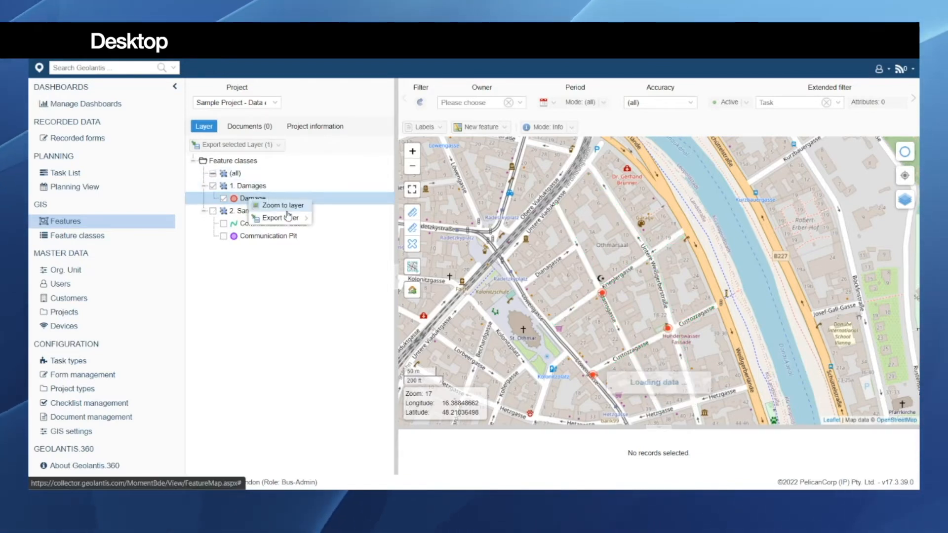
pyautogui.moveTo(294, 218)
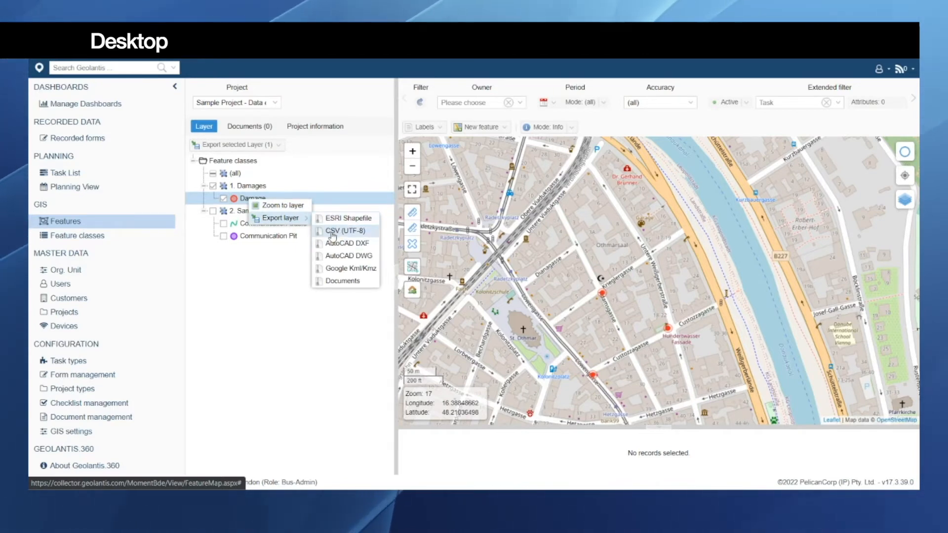
# Step: Show only the Communication Cable and Communication Pit layers and look over the export formats for the Sample Asset Types group
pyautogui.click(237, 225)
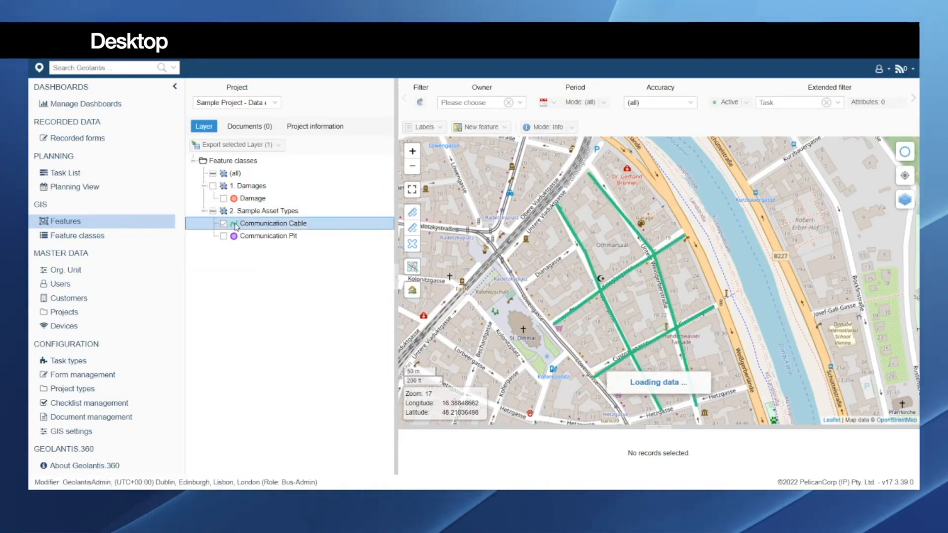
pyautogui.click(234, 237)
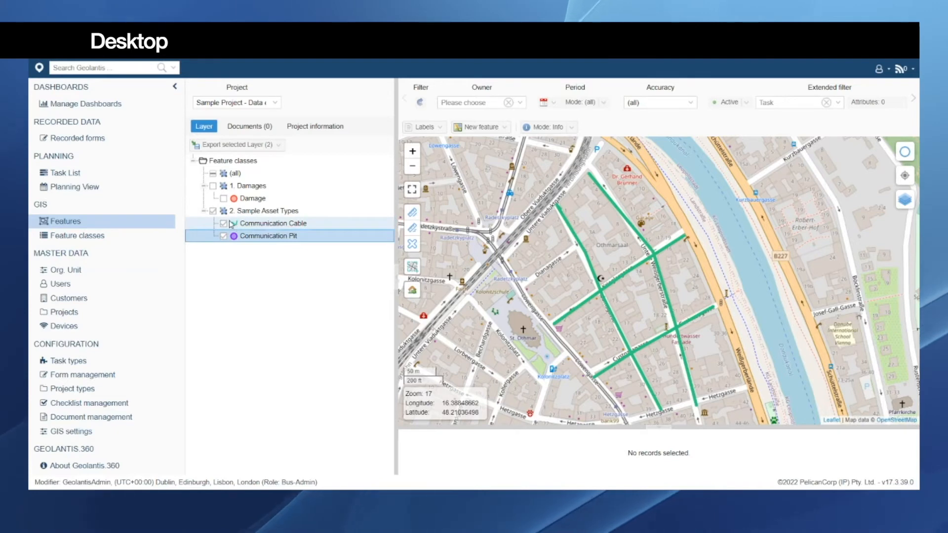
pyautogui.rightClick(267, 212)
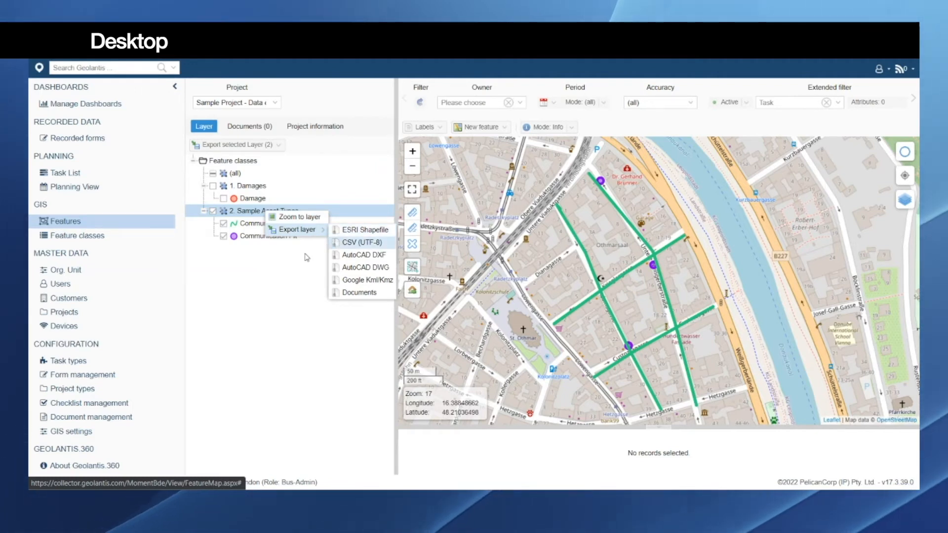
pyautogui.click(224, 237)
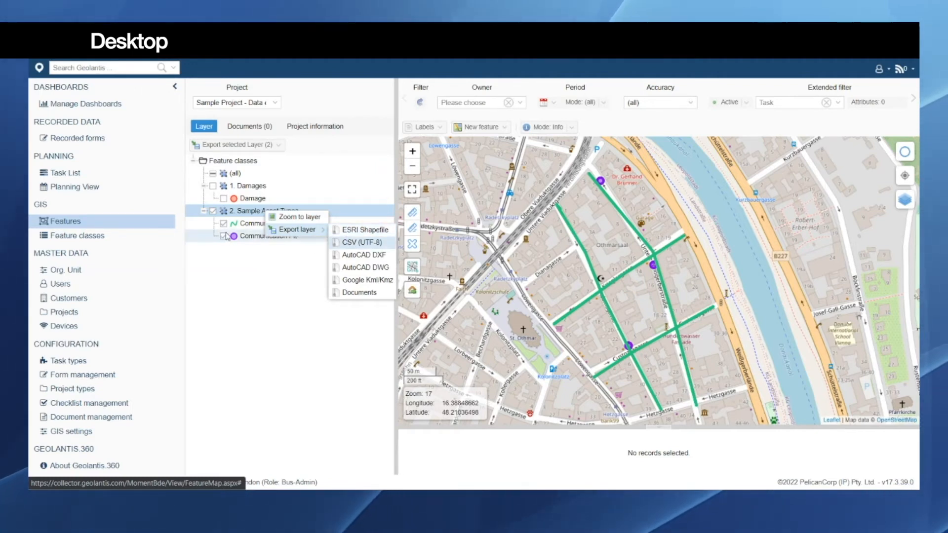
pyautogui.moveTo(602, 314); pyautogui.dragTo(589, 334)
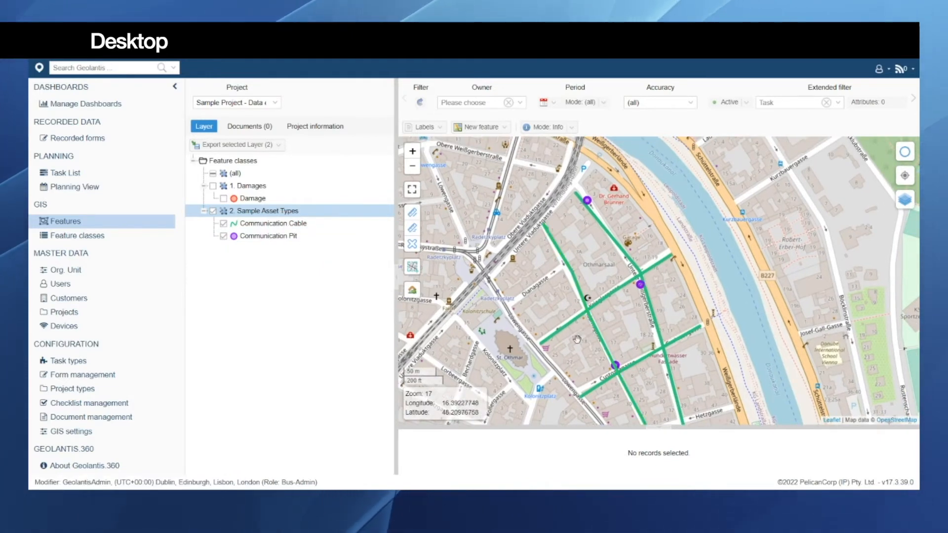
# Step: Select the Damages group together with the Communication Cable and Communication Pit layers
pyautogui.click(220, 186)
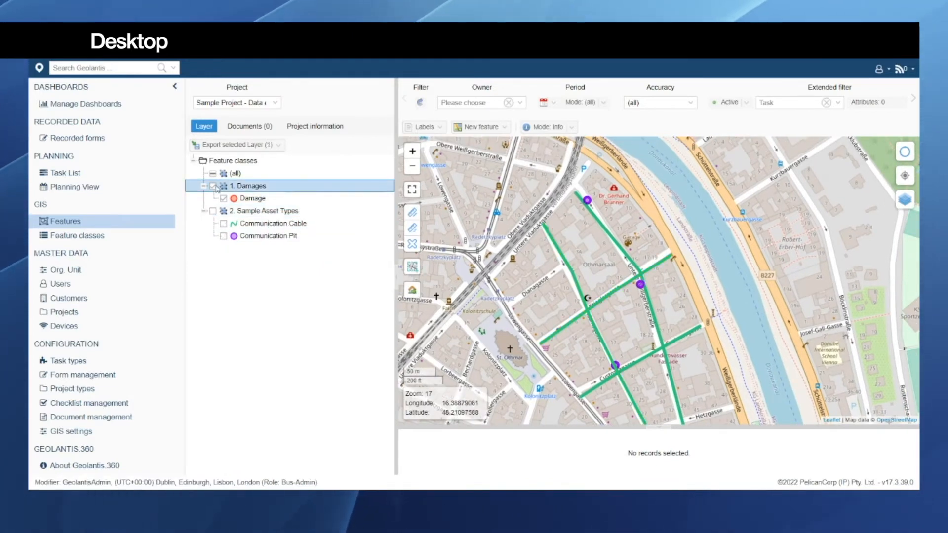
pyautogui.click(223, 223)
pyautogui.click(224, 236)
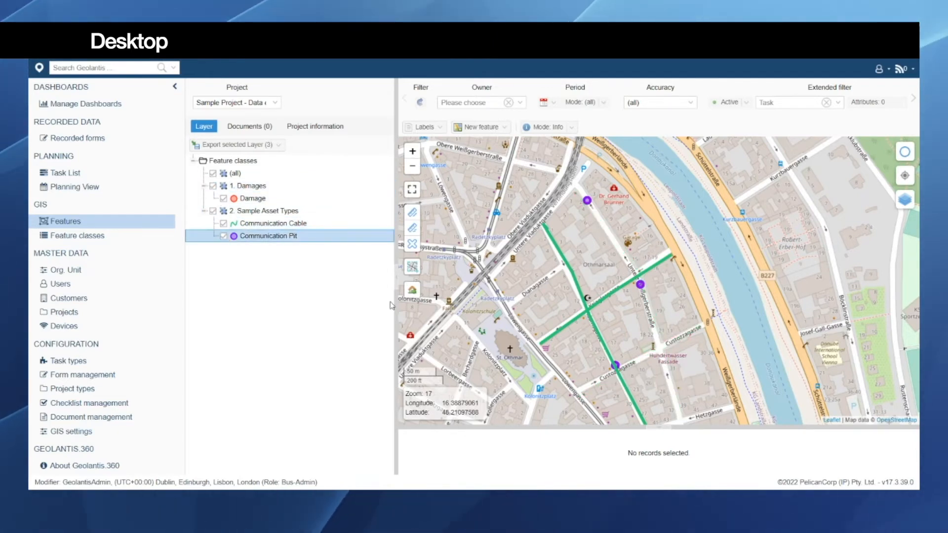
# Step: Set the map's mode to Area for selecting features of the project
pyautogui.moveTo(530, 261); pyautogui.dragTo(514, 218)
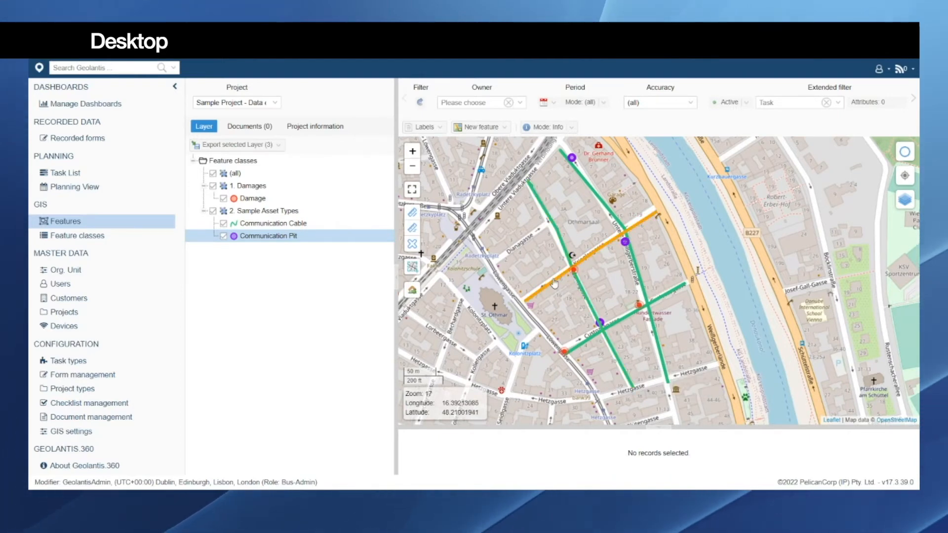
pyautogui.moveTo(612, 289); pyautogui.dragTo(613, 284)
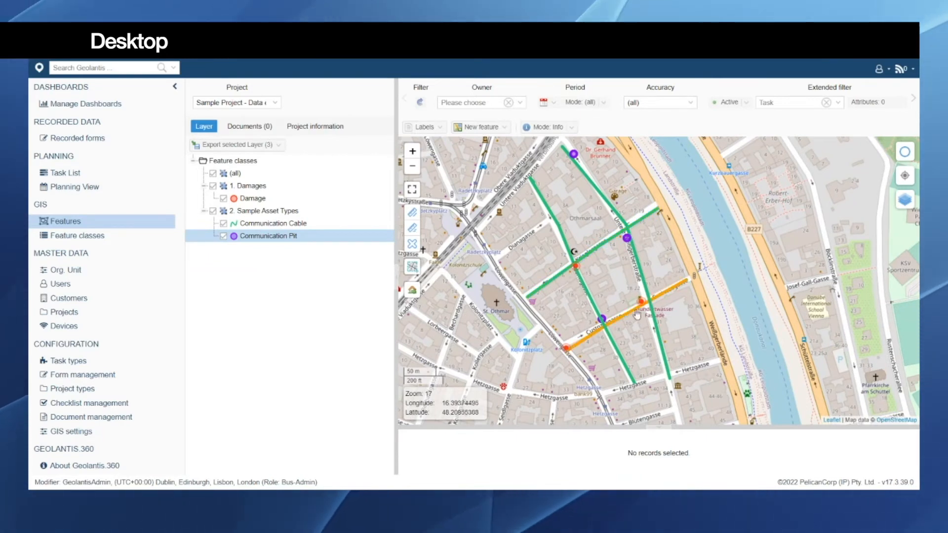
pyautogui.moveTo(598, 289); pyautogui.dragTo(610, 287)
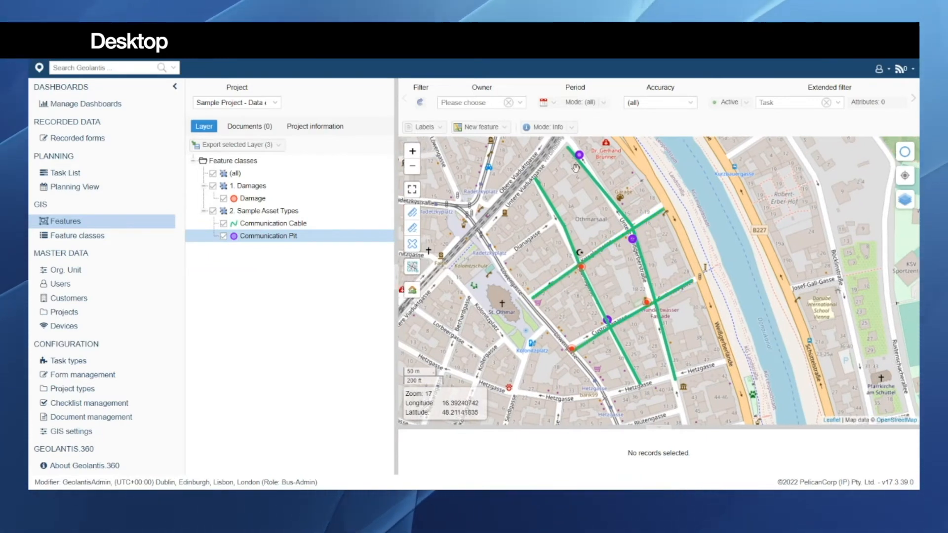
pyautogui.click(573, 129)
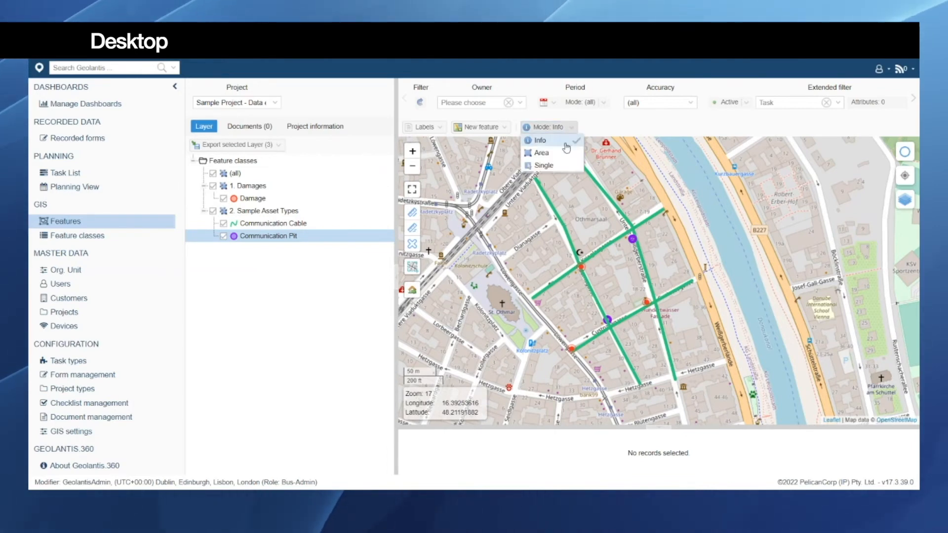
pyautogui.click(542, 153)
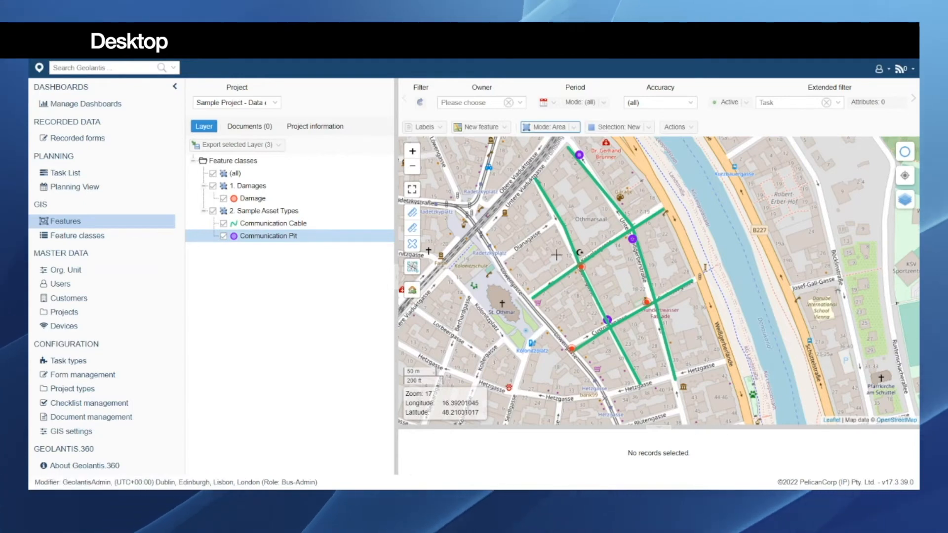
# Step: Select most of Sample Project's cables, pits and damages by area on the map and enlarge the list of selected records
pyautogui.moveTo(544, 232); pyautogui.dragTo(679, 348)
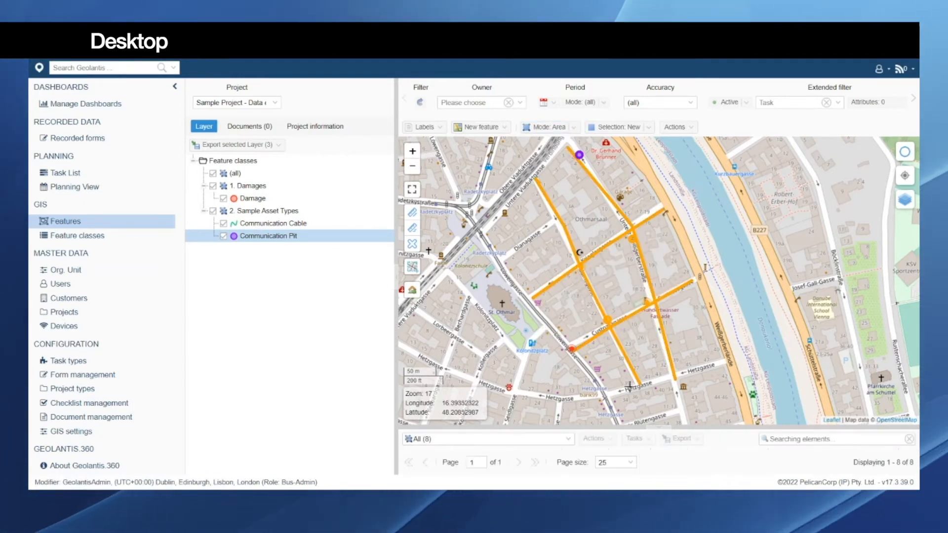
pyautogui.moveTo(630, 427); pyautogui.dragTo(632, 354)
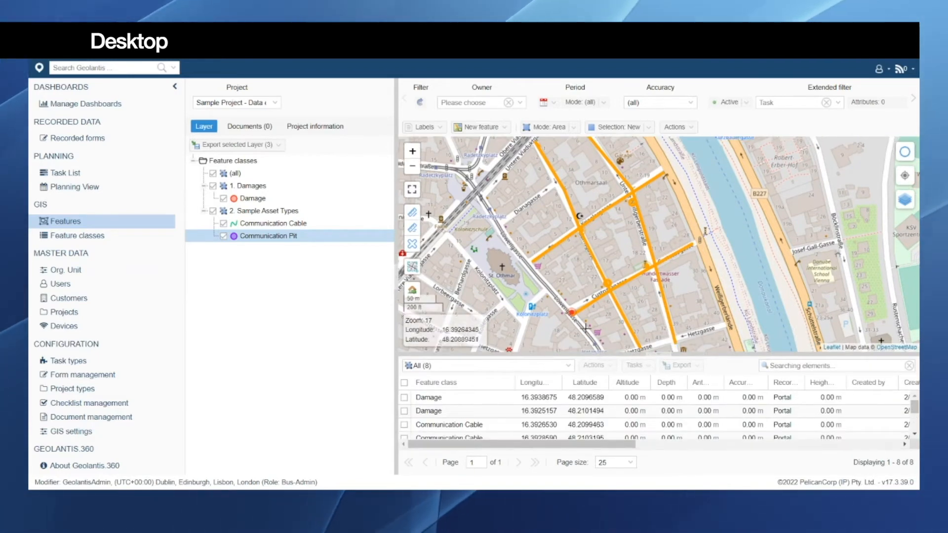
# Step: Select all Communication Pit records from the area selection and look over their available export formats
pyautogui.click(570, 369)
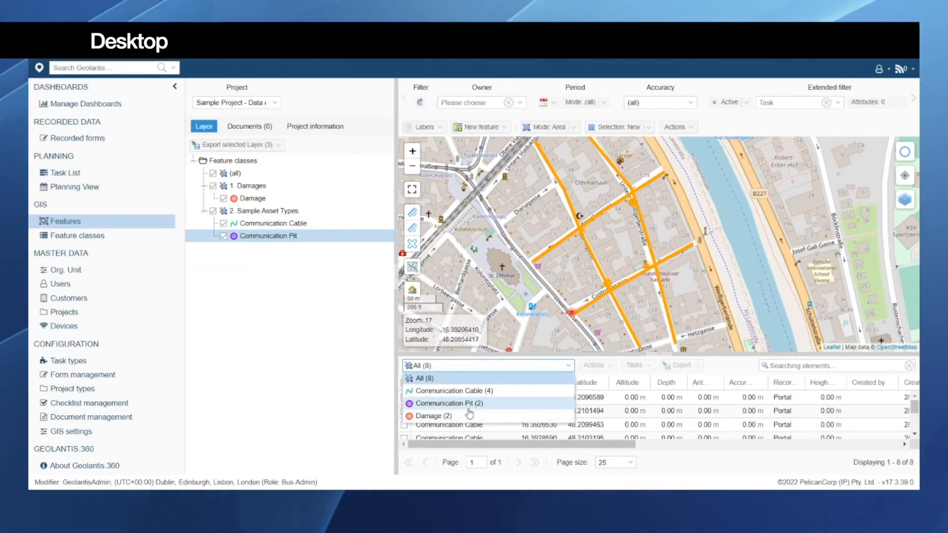
pyautogui.click(449, 403)
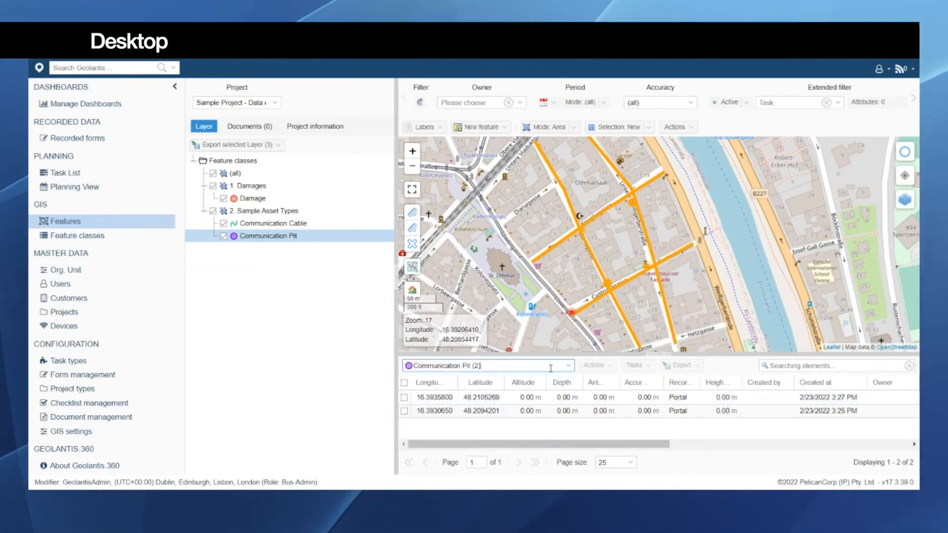
pyautogui.click(404, 383)
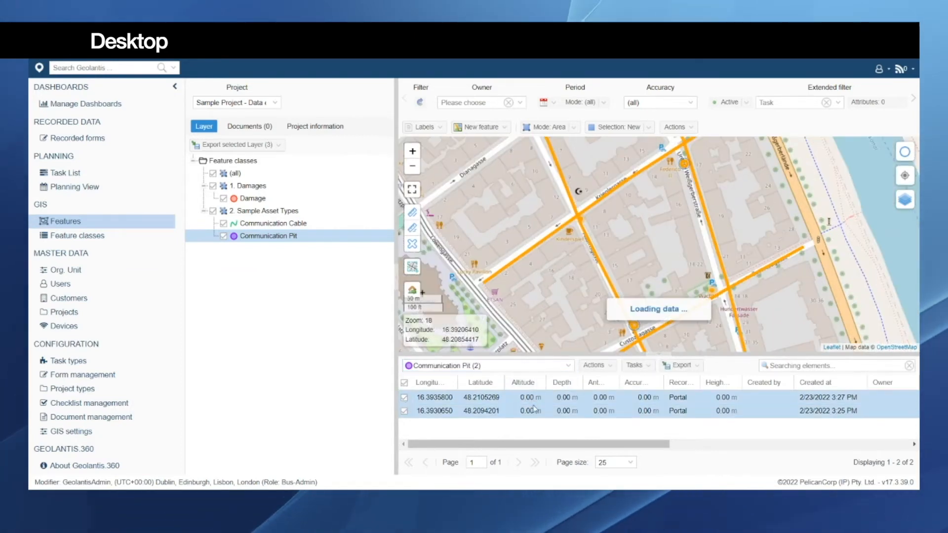
pyautogui.hscroll(2, 608, 410)
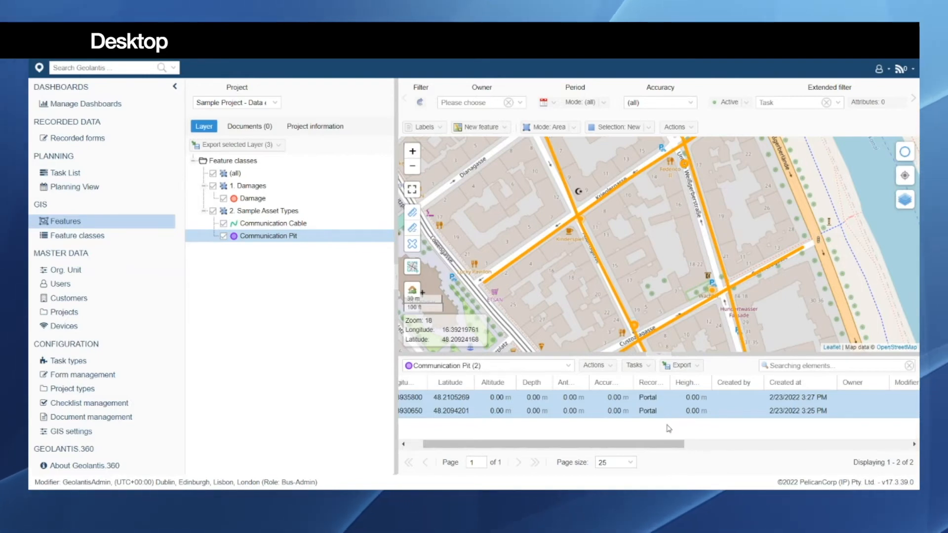
pyautogui.click(700, 369)
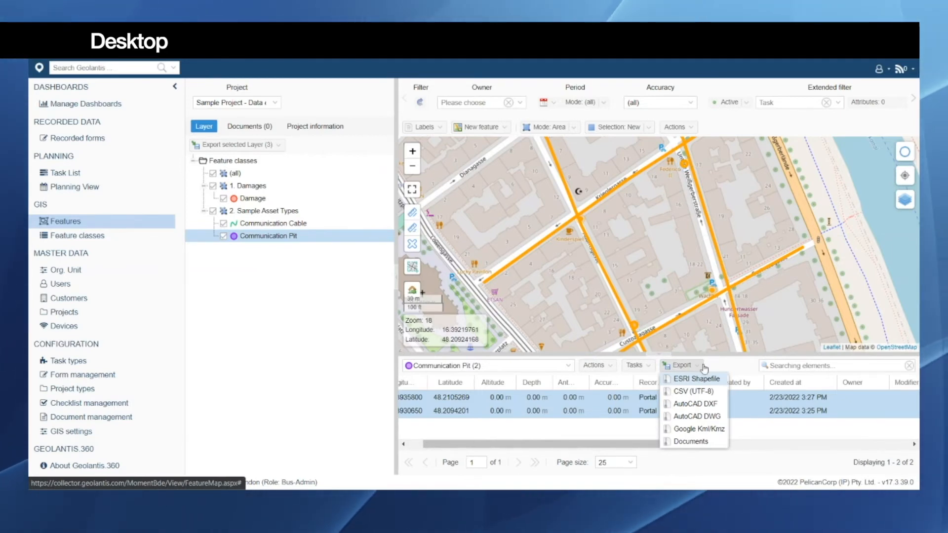
pyautogui.click(699, 368)
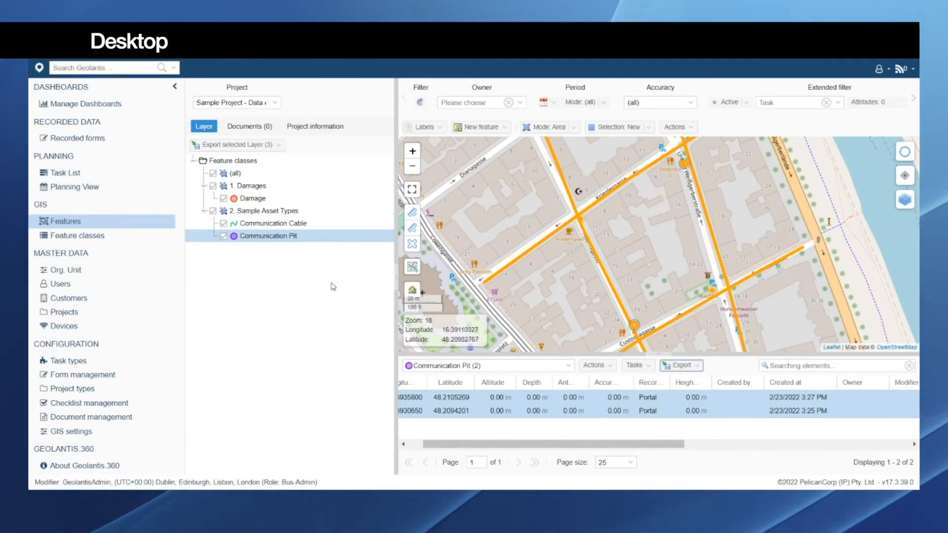
# Step: Select the Damages and Sample Asset Types groups together and export their layers as an ESRI Shapefile
pyautogui.click(252, 191)
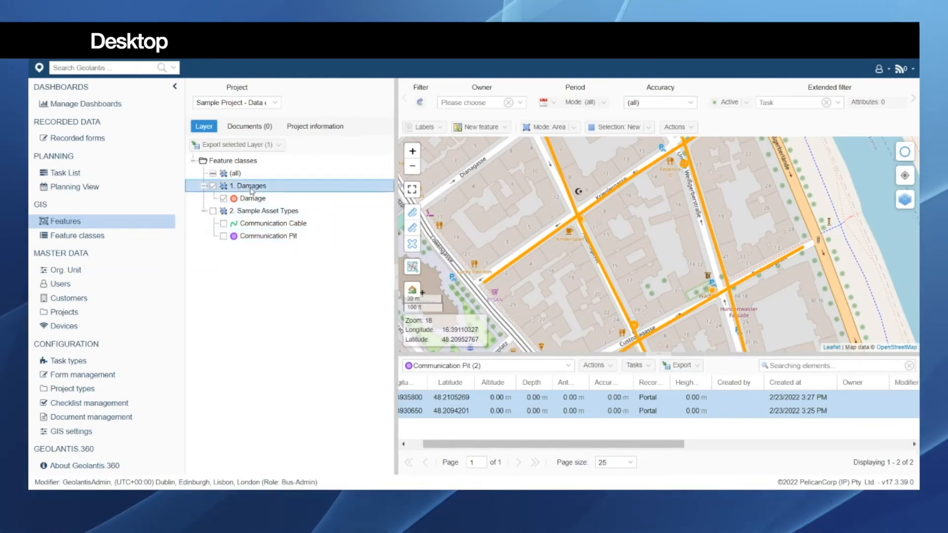
pyautogui.click(250, 210)
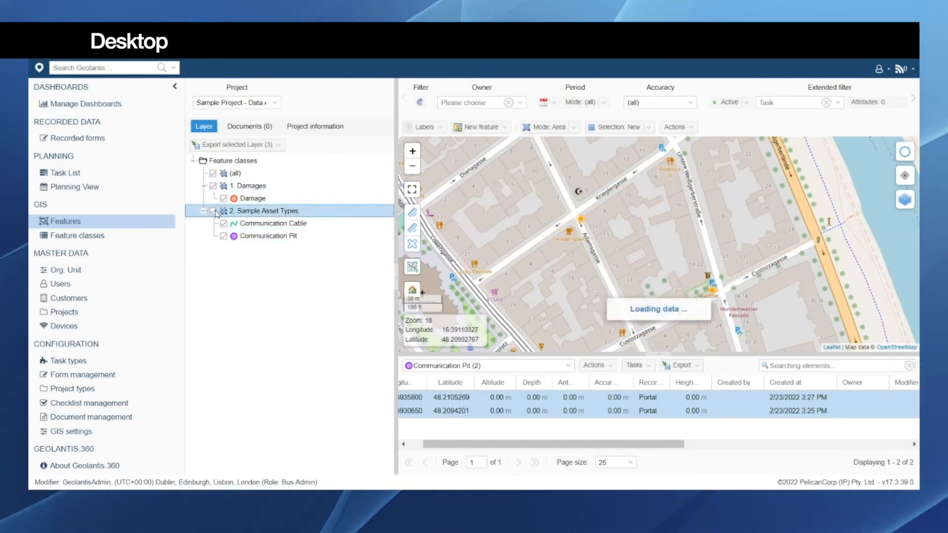
pyautogui.rightClick(250, 190)
pyautogui.moveTo(296, 207)
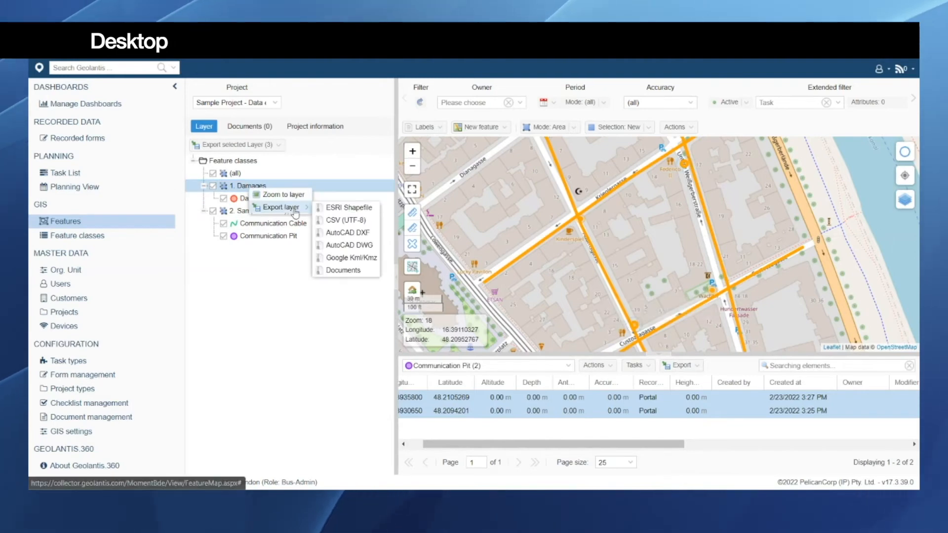
pyautogui.click(331, 208)
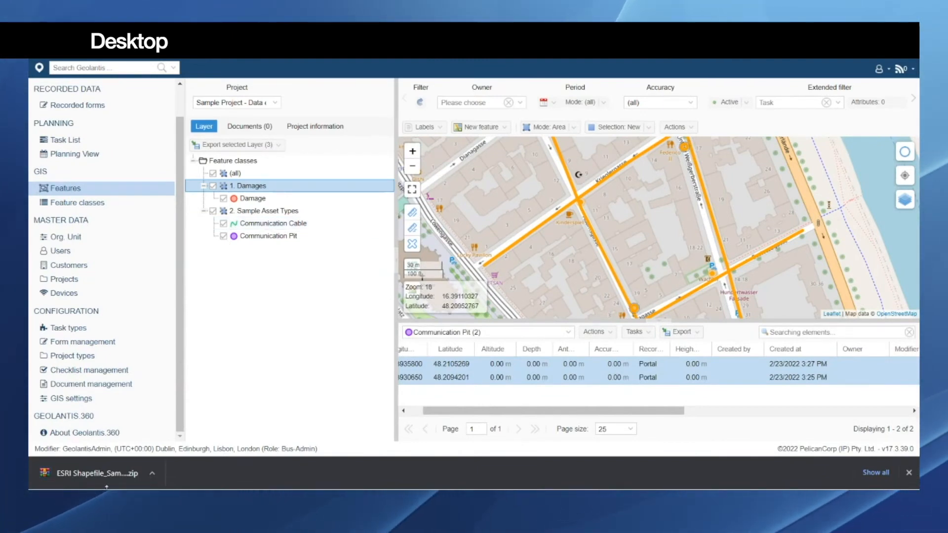
pyautogui.click(152, 474)
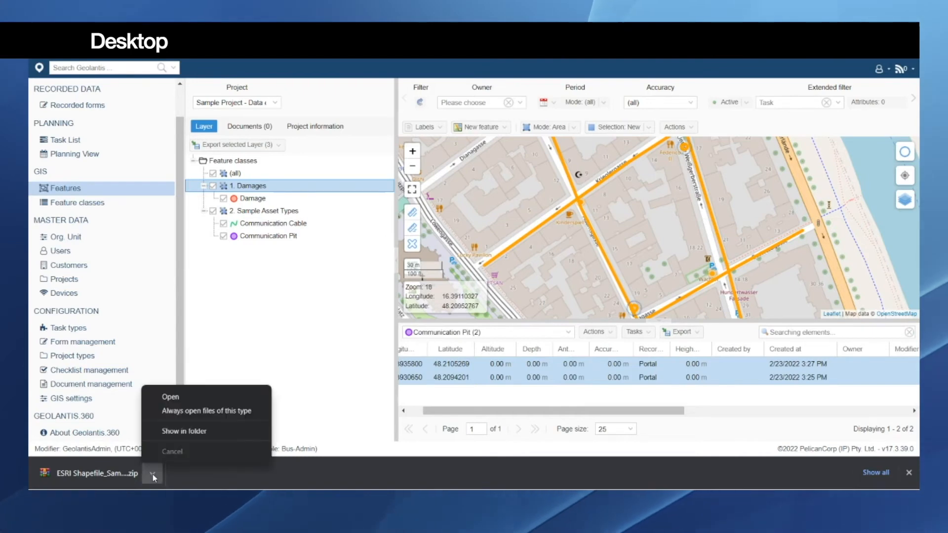
pyautogui.click(294, 419)
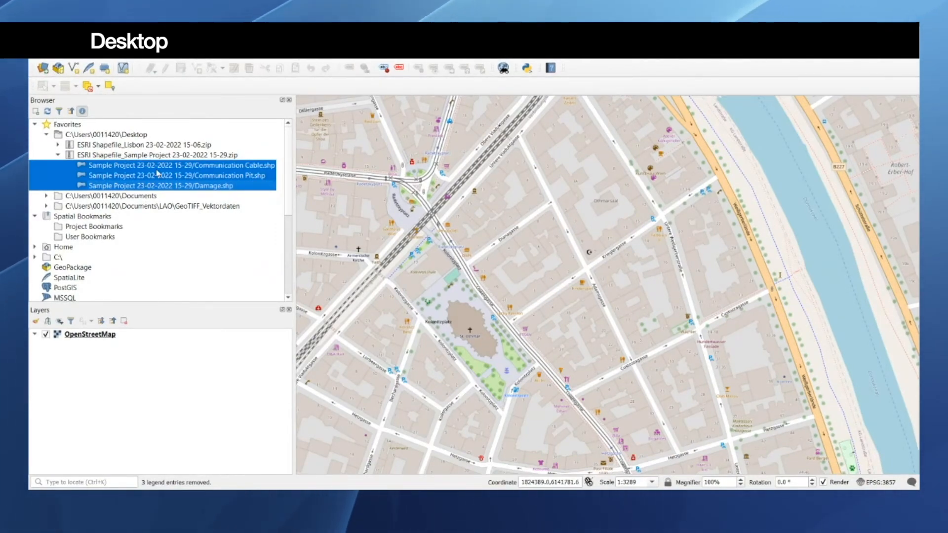
pyautogui.click(157, 167)
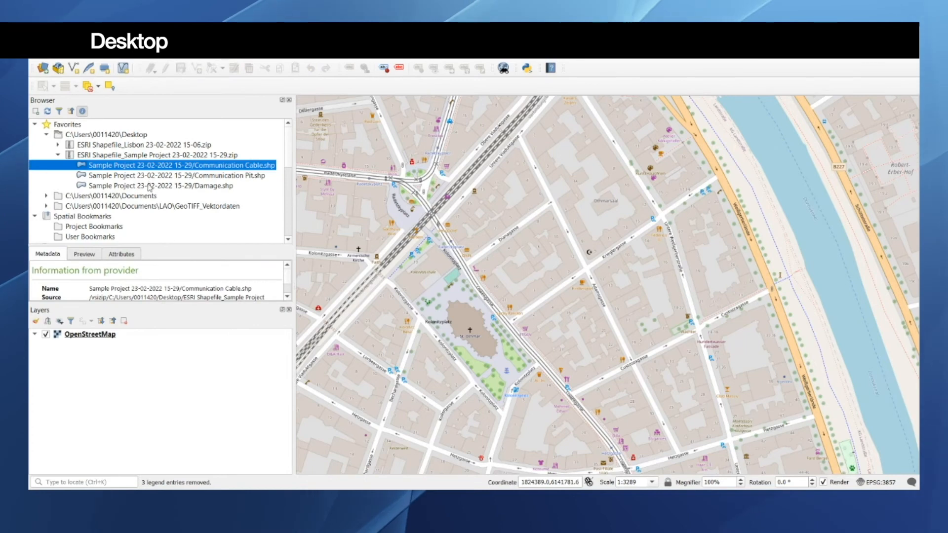
pyautogui.keyDown('shift'); pyautogui.click(153, 186); pyautogui.keyUp('shift')
pyautogui.moveTo(158, 188); pyautogui.dragTo(151, 399)
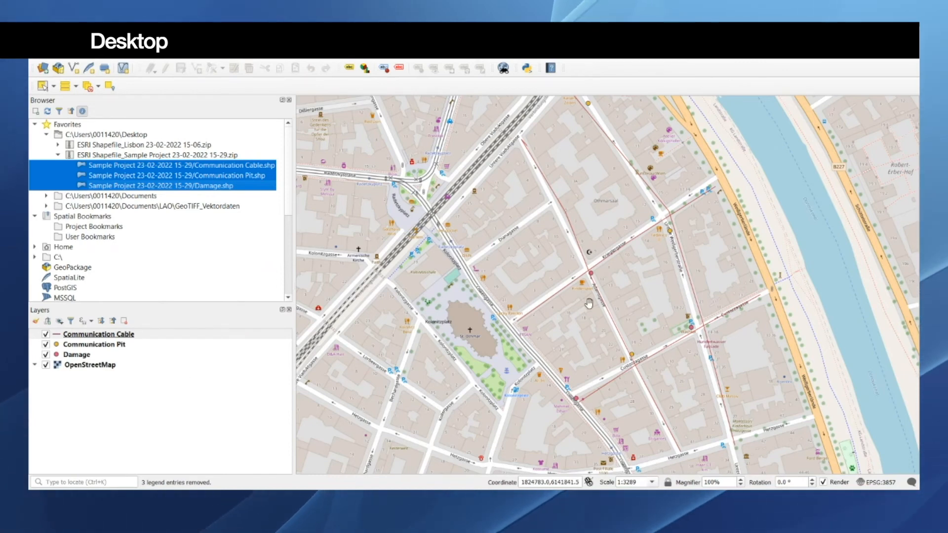
pyautogui.scroll(1, 588, 277)
pyautogui.moveTo(584, 277); pyautogui.dragTo(580, 280)
pyautogui.moveTo(737, 178); pyautogui.dragTo(676, 246)
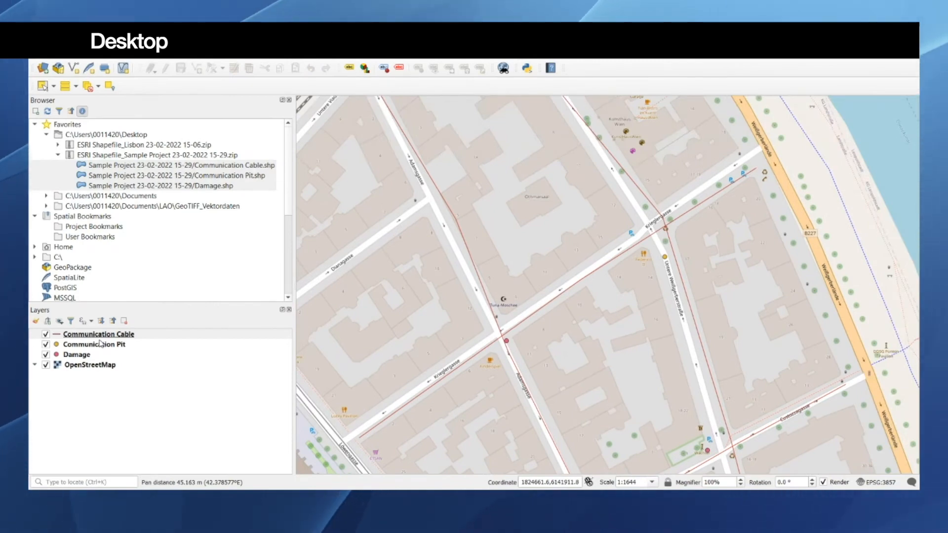
# Step: Set the Damage layer's marker symbol to the effect drop shadow preset
pyautogui.click(80, 356)
pyautogui.rightClick(81, 357)
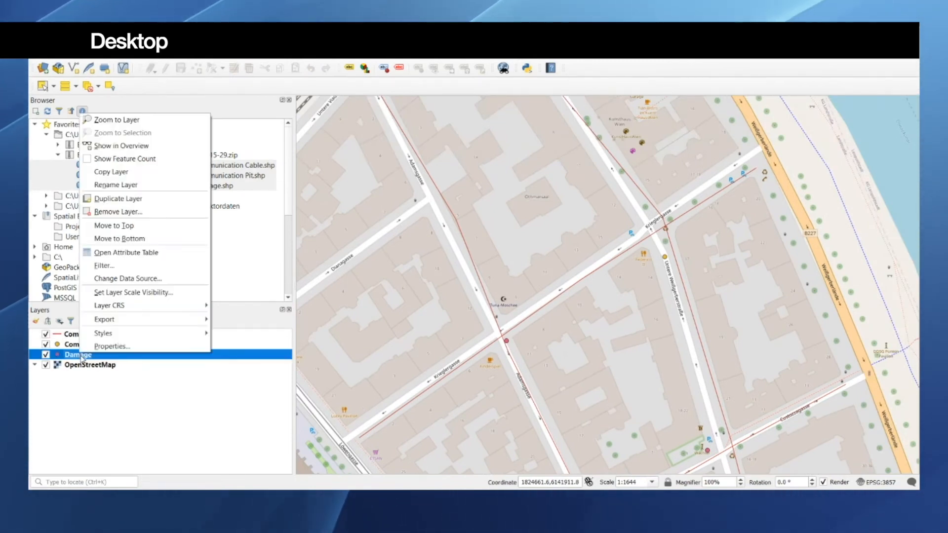
pyautogui.click(79, 358)
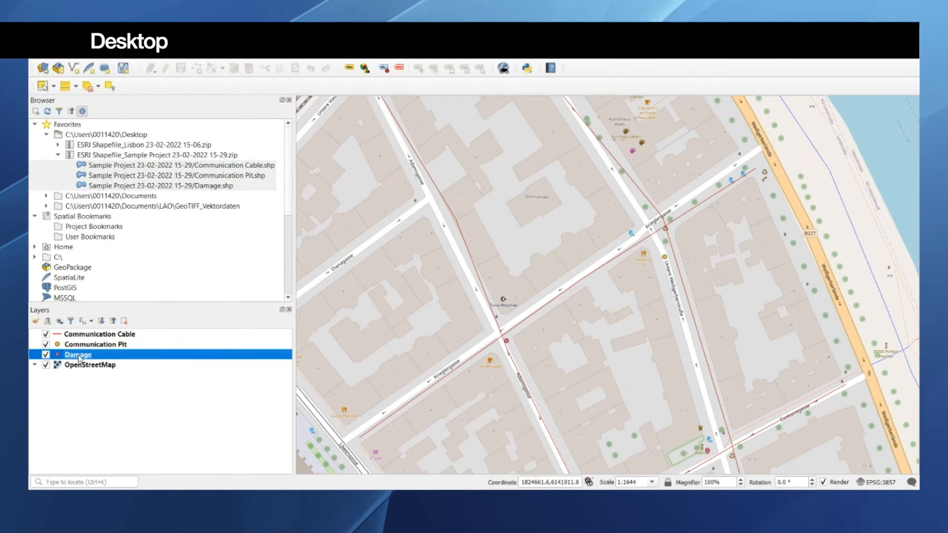
pyautogui.doubleClick(104, 356)
pyautogui.click(434, 298)
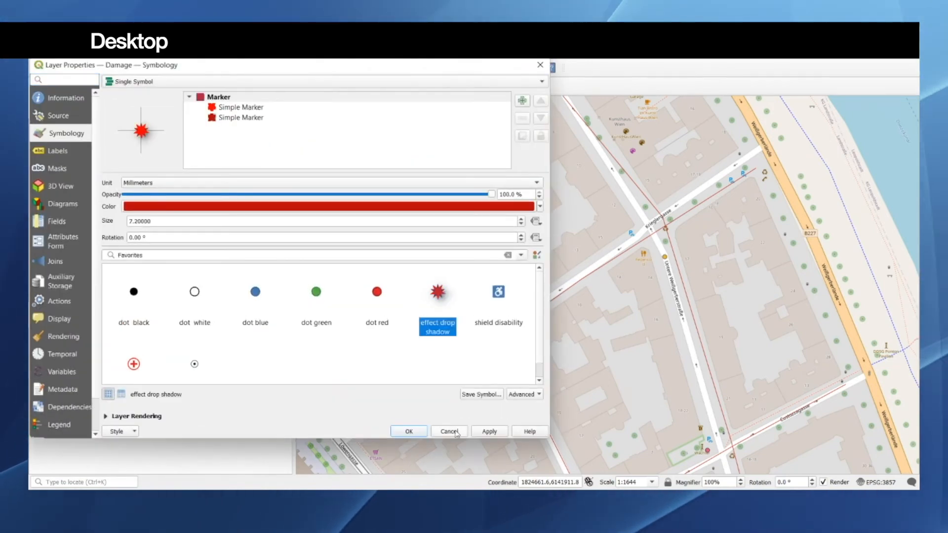
pyautogui.click(409, 431)
# Step: Set the Communication Pit layer's marker symbol to the dot blue preset
pyautogui.moveTo(589, 326); pyautogui.dragTo(582, 161)
pyautogui.scroll(-1, 650, 267)
pyautogui.moveTo(598, 310); pyautogui.dragTo(608, 306)
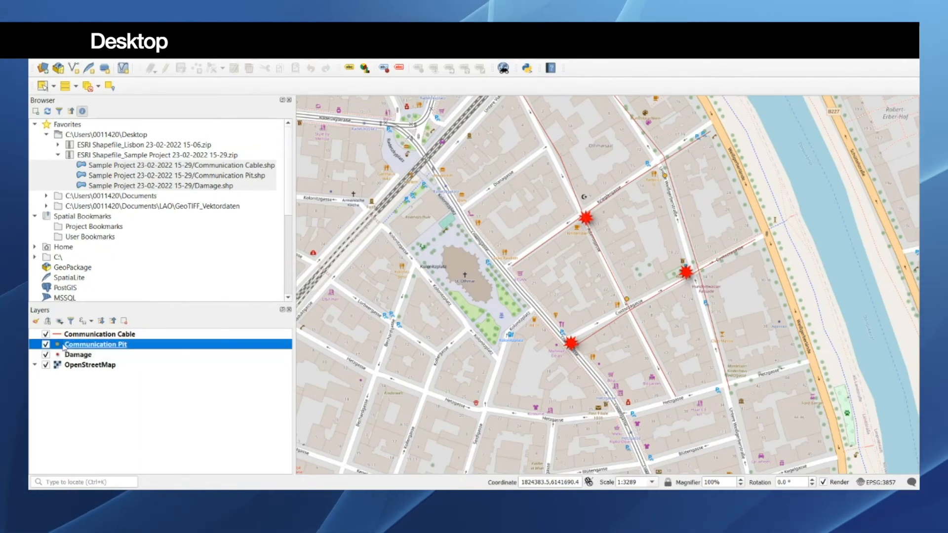
pyautogui.doubleClick(64, 345)
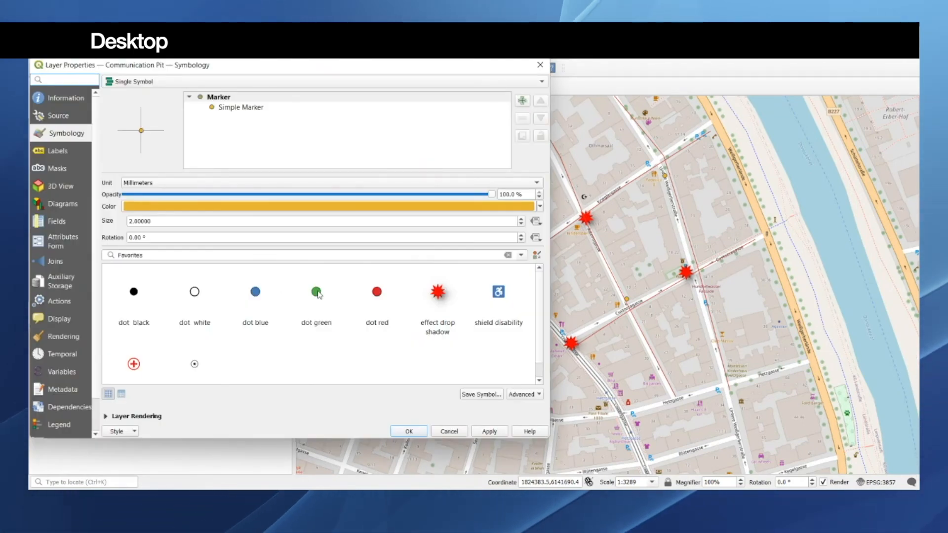
pyautogui.click(319, 295)
pyautogui.click(257, 316)
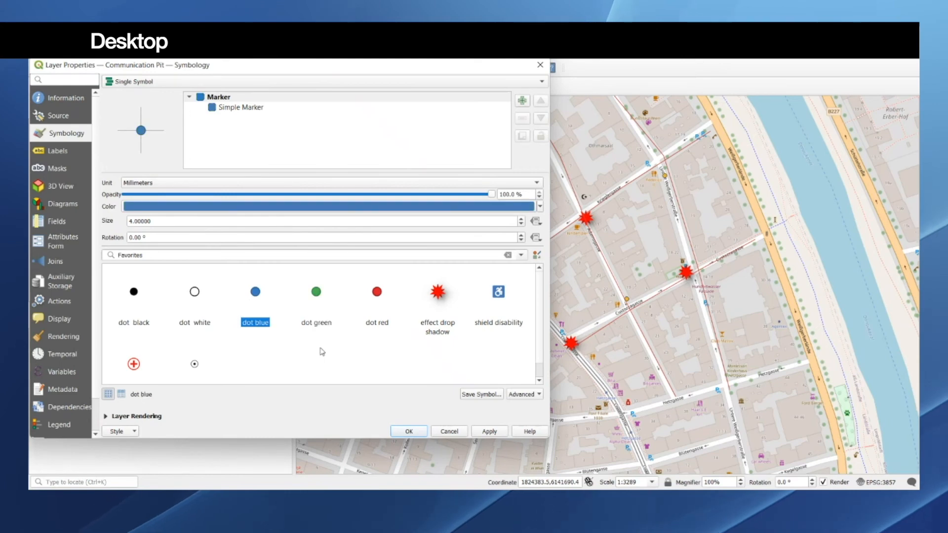
pyautogui.click(490, 431)
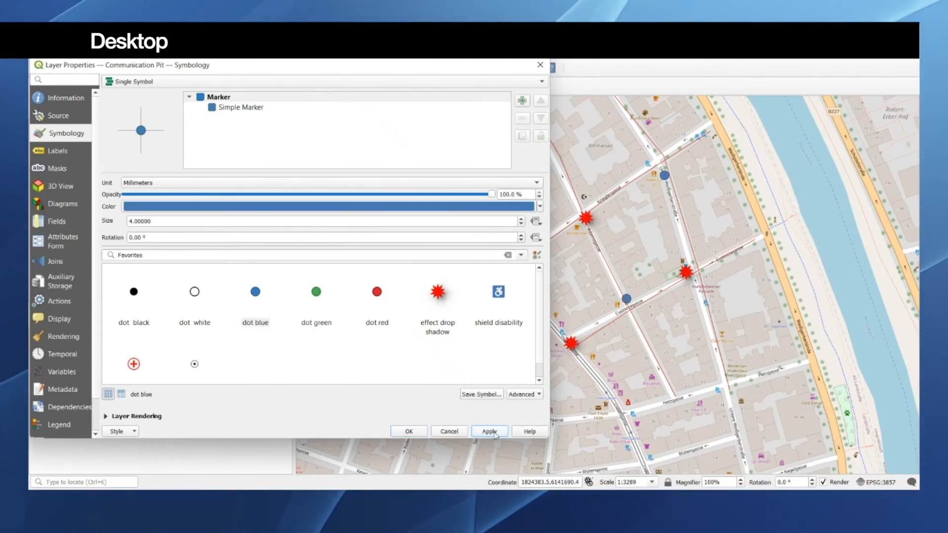
pyautogui.click(432, 433)
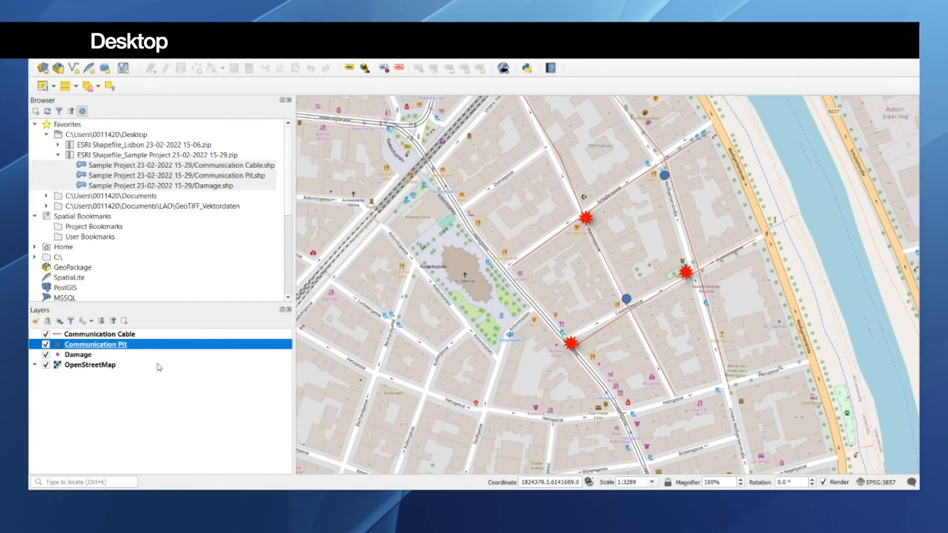
# Step: Style the Communication Cable layer with the simple green line preset at a width of 1.06 mm
pyautogui.click(61, 336)
pyautogui.doubleClick(62, 336)
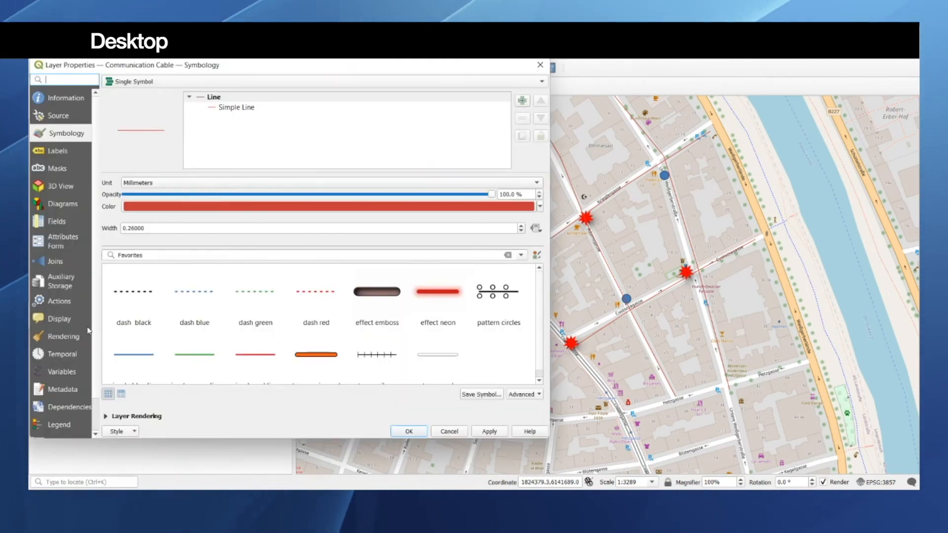
pyautogui.click(195, 364)
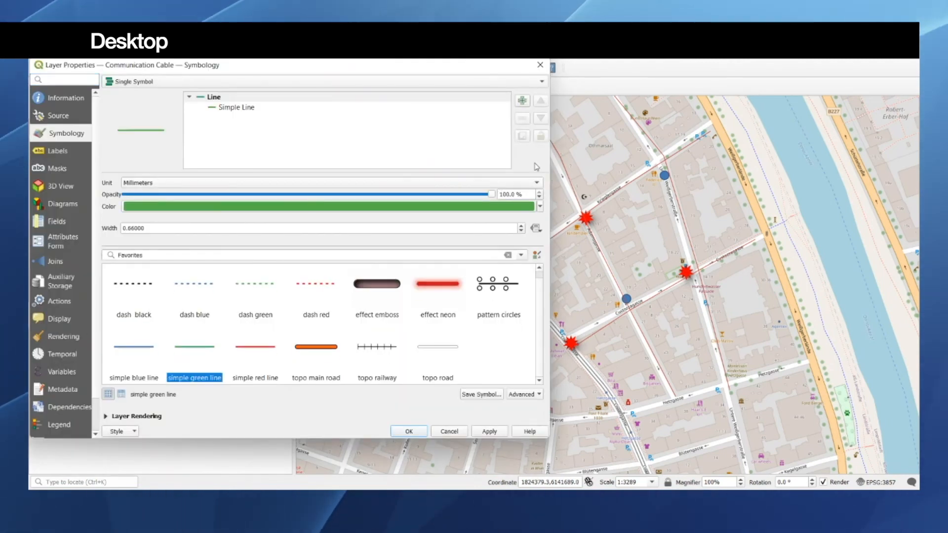
pyautogui.click(492, 433)
pyautogui.click(422, 433)
pyautogui.moveTo(557, 257); pyautogui.dragTo(514, 322)
pyautogui.scroll(-1, 572, 314)
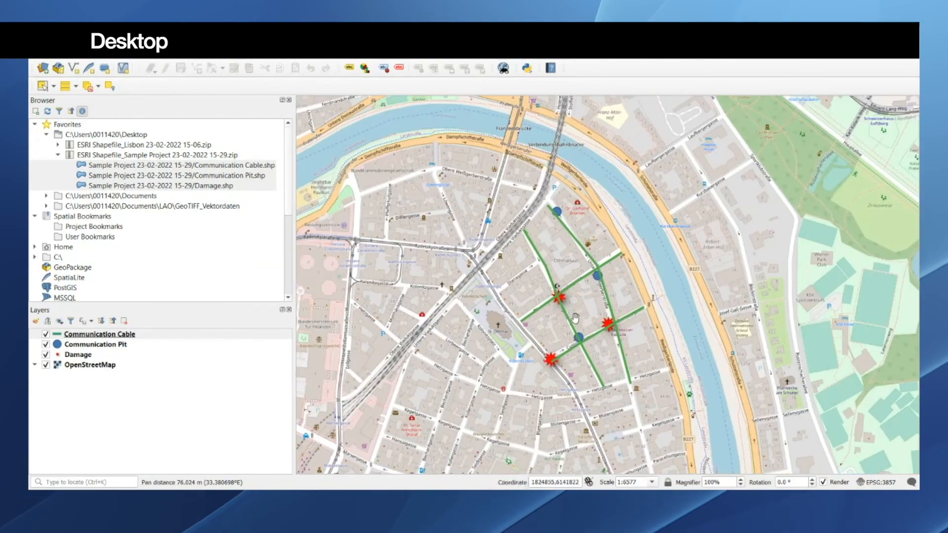
pyautogui.moveTo(571, 314); pyautogui.dragTo(577, 296)
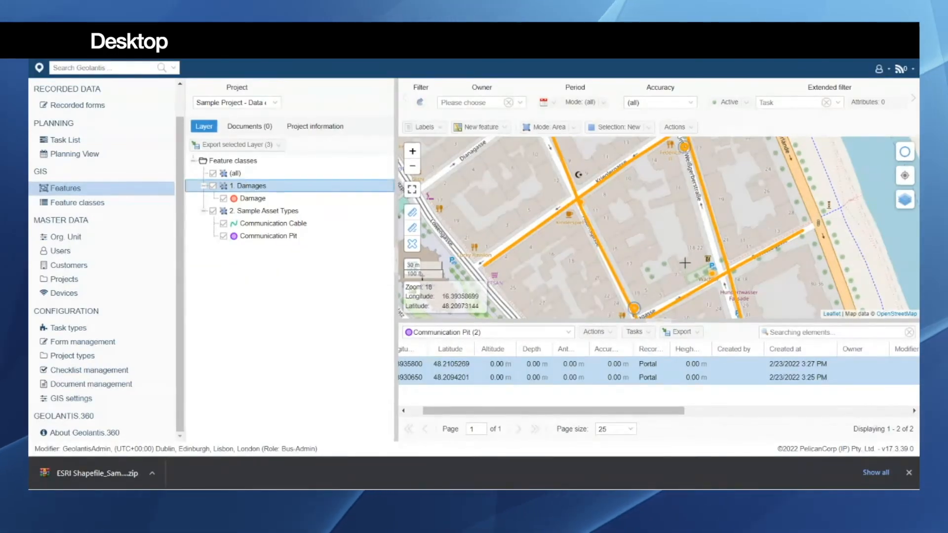
# Step: Switch back to Geolantis.360, enlarge the map area and clear the current feature selection
pyautogui.scroll(-2, 685, 262)
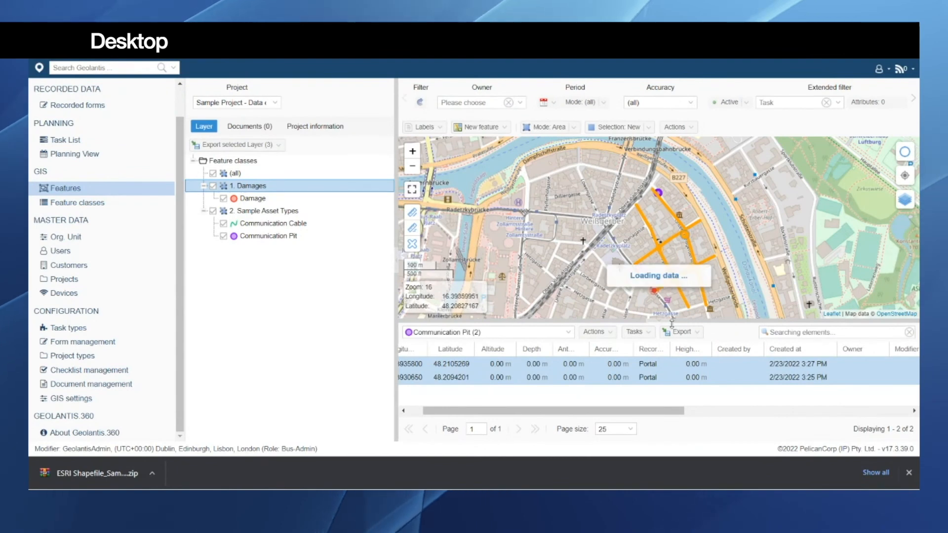
pyautogui.moveTo(665, 322); pyautogui.dragTo(665, 352)
pyautogui.click(675, 271)
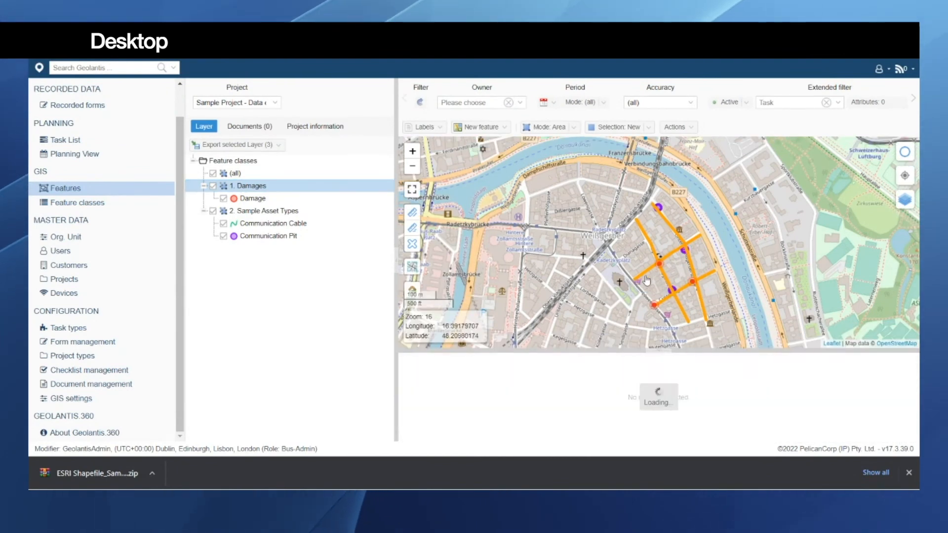